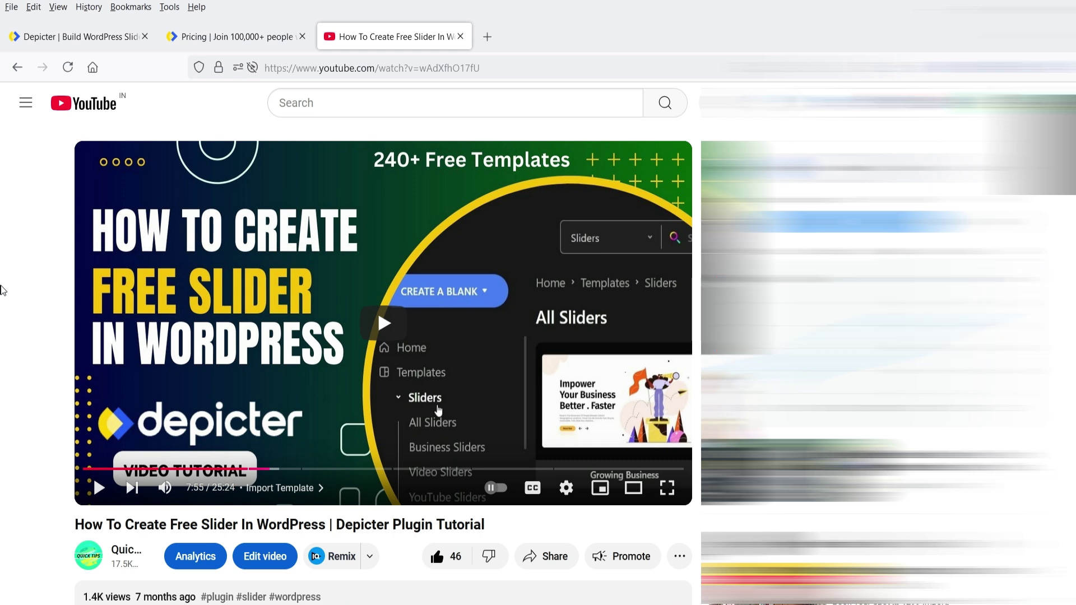
# Step: Review the Depicter website and compare the features of the Free, Starter, Freelancer and Agency pricing plans
pyautogui.click(44, 36)
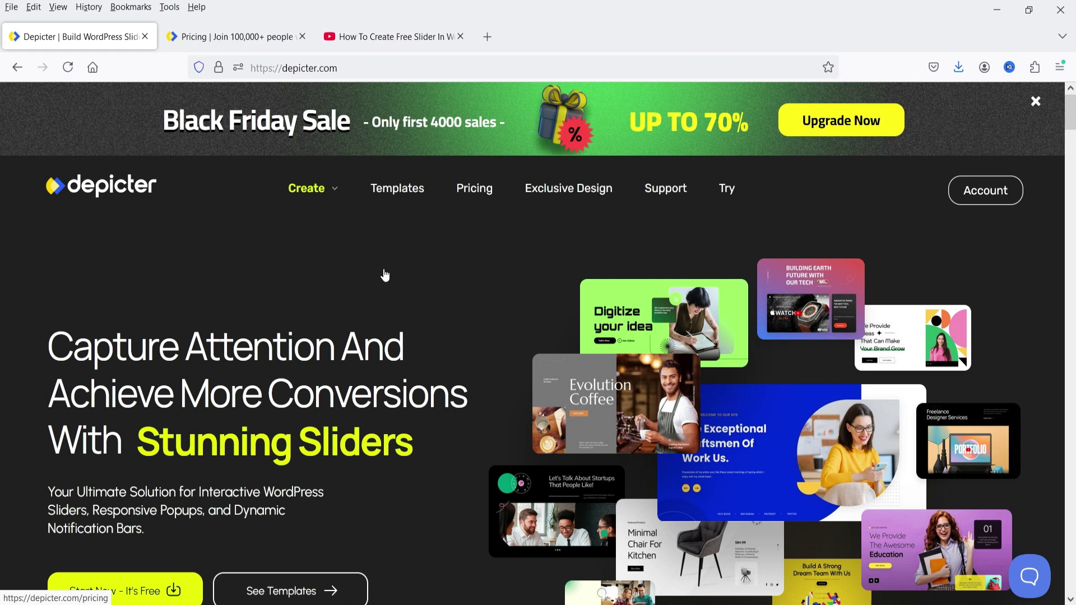
pyautogui.hotkey('ctrl', 'Tab')
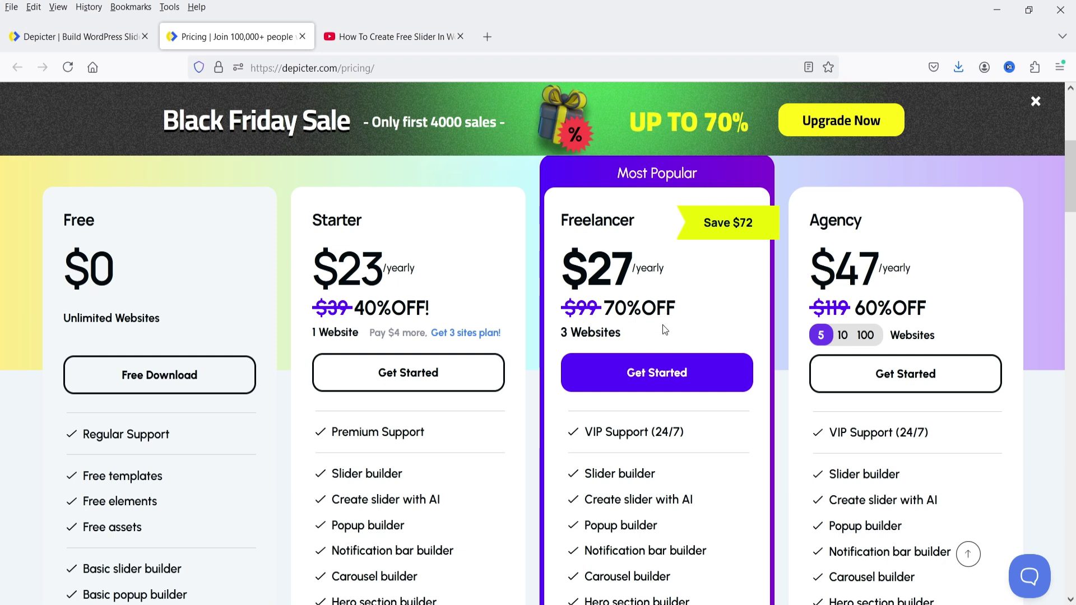
pyautogui.scroll(-3, 662, 324)
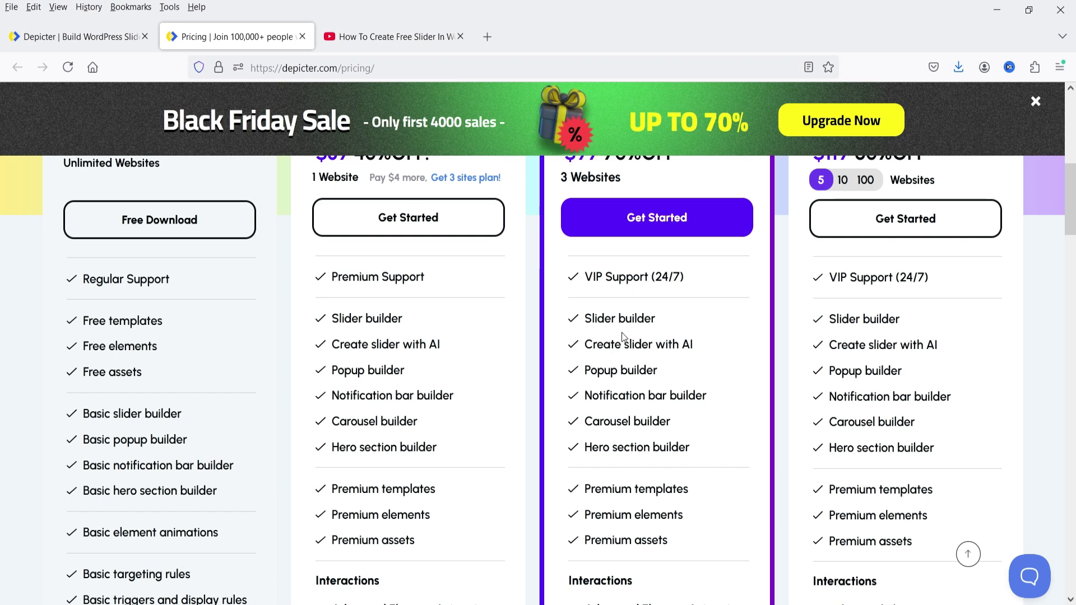
pyautogui.scroll(-3, 708, 419)
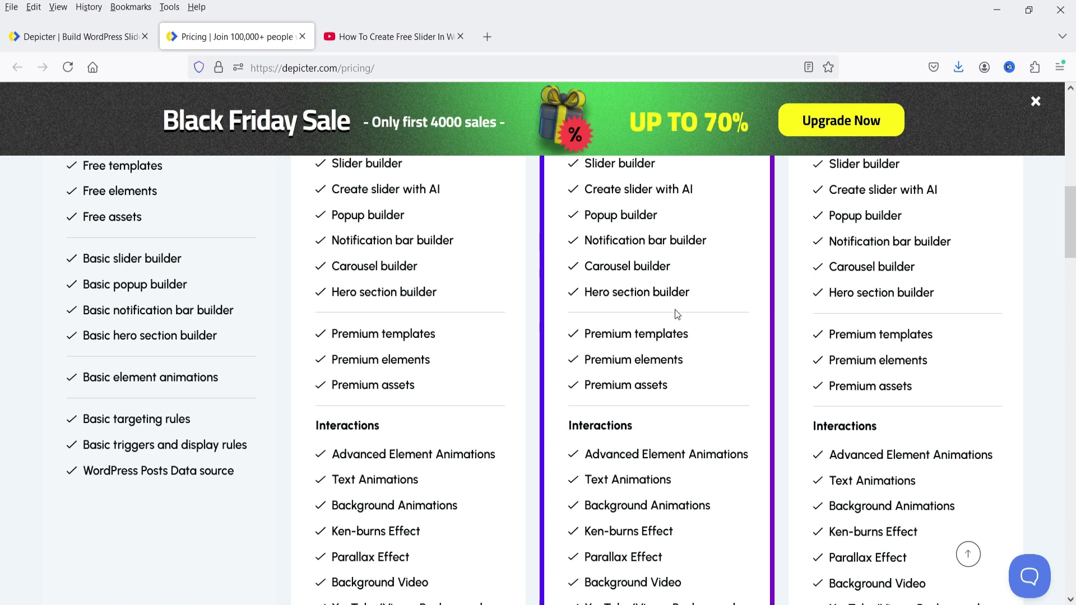
pyautogui.scroll(-3, 675, 311)
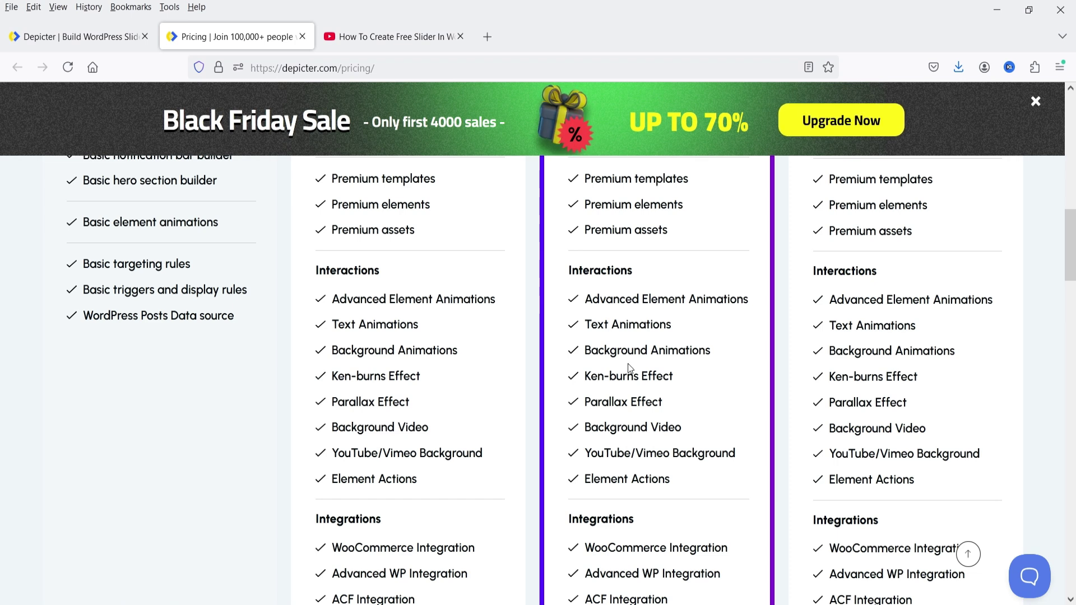
pyautogui.scroll(-3, 677, 355)
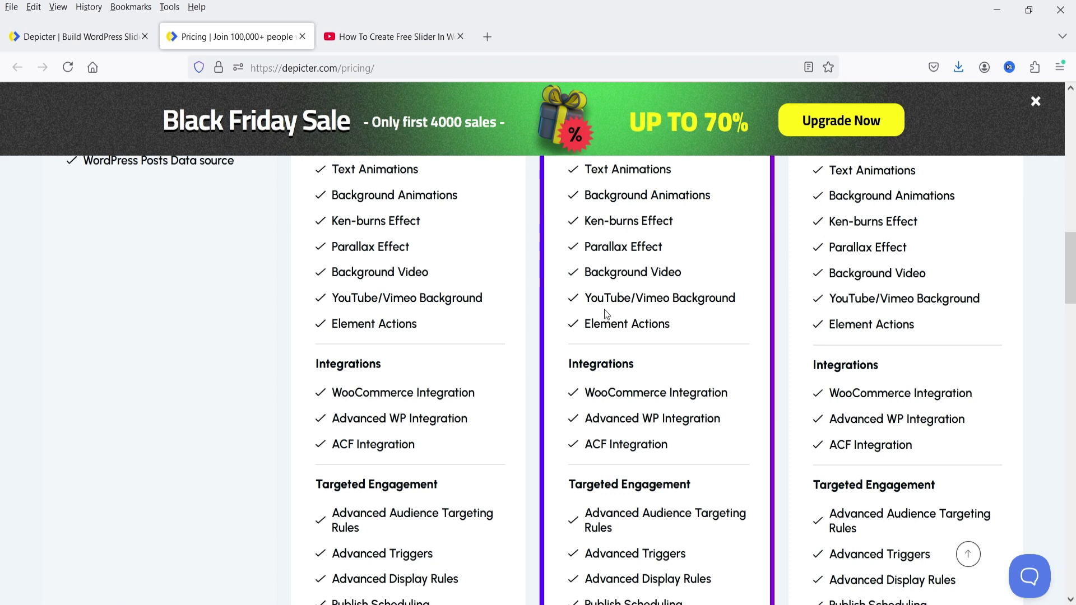
pyautogui.scroll(-1, 691, 327)
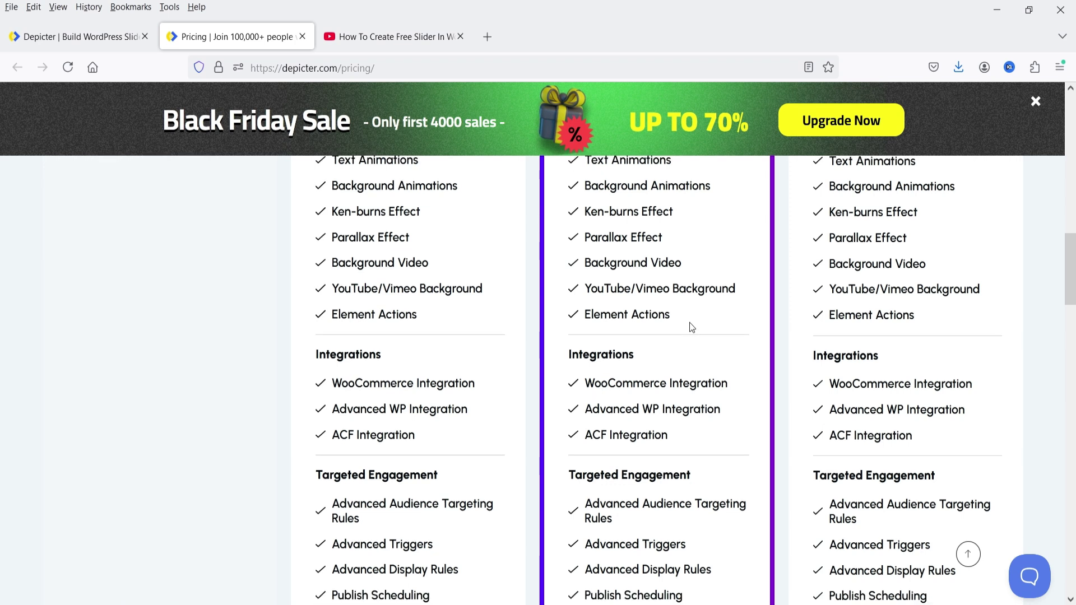
pyautogui.scroll(-1, 691, 327)
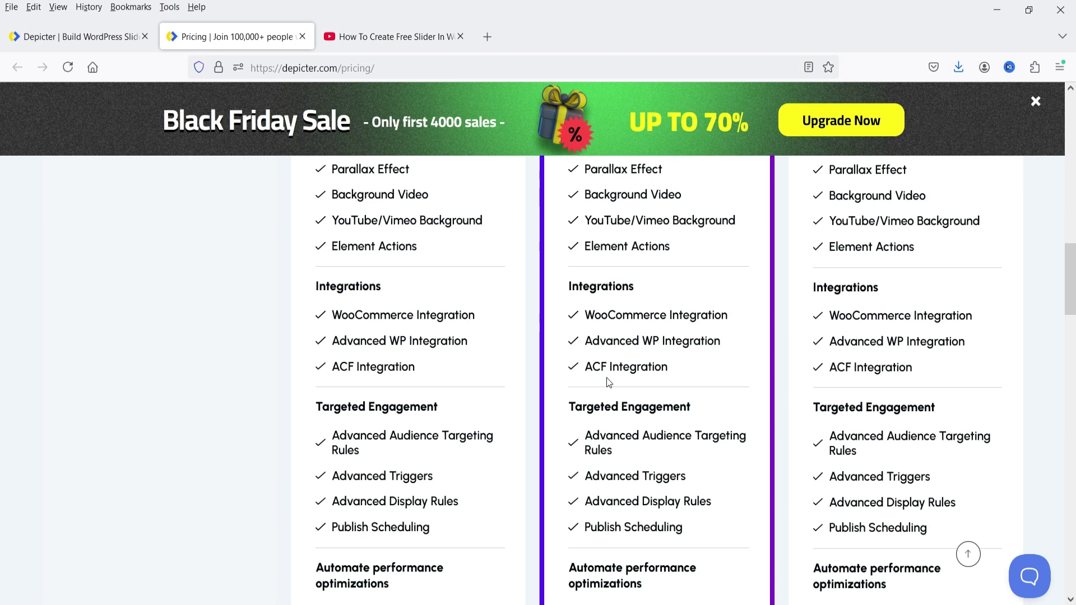
pyautogui.scroll(-2, 579, 287)
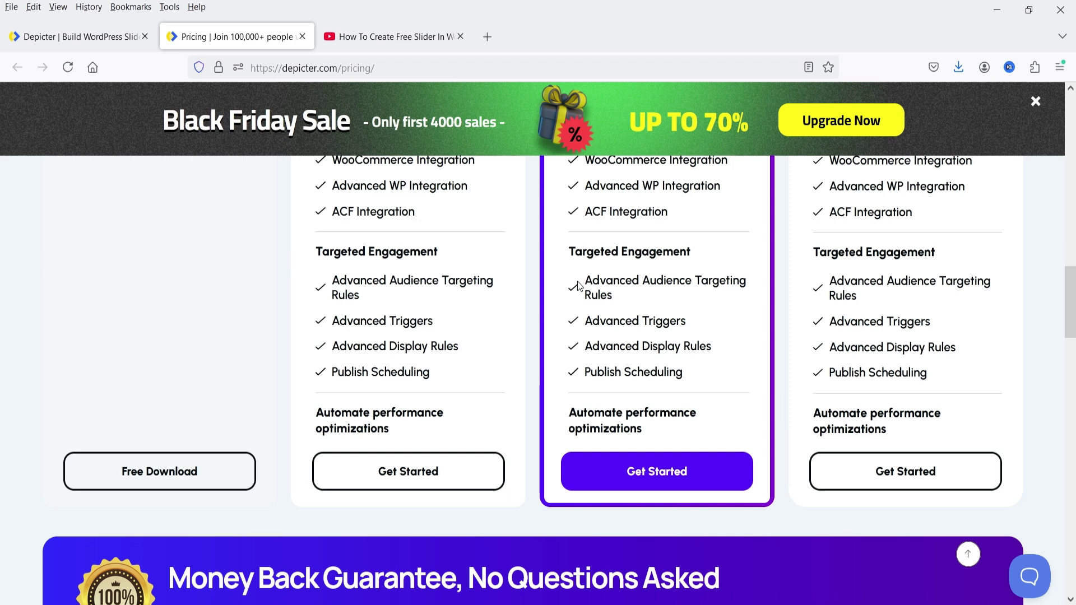
pyautogui.scroll(-4, 522, 315)
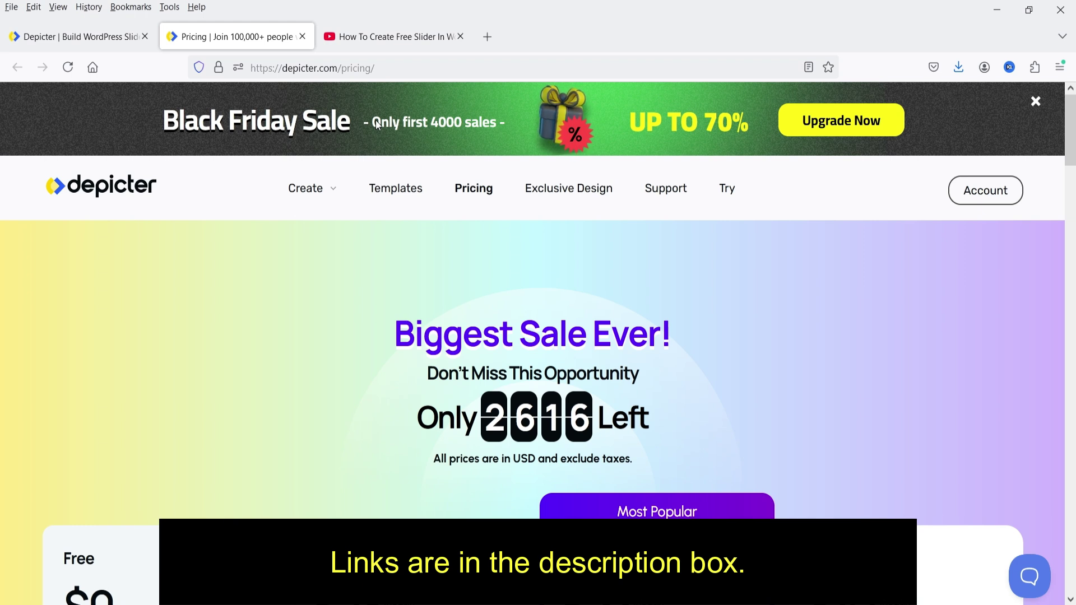
pyautogui.scroll(-5, 421, 247)
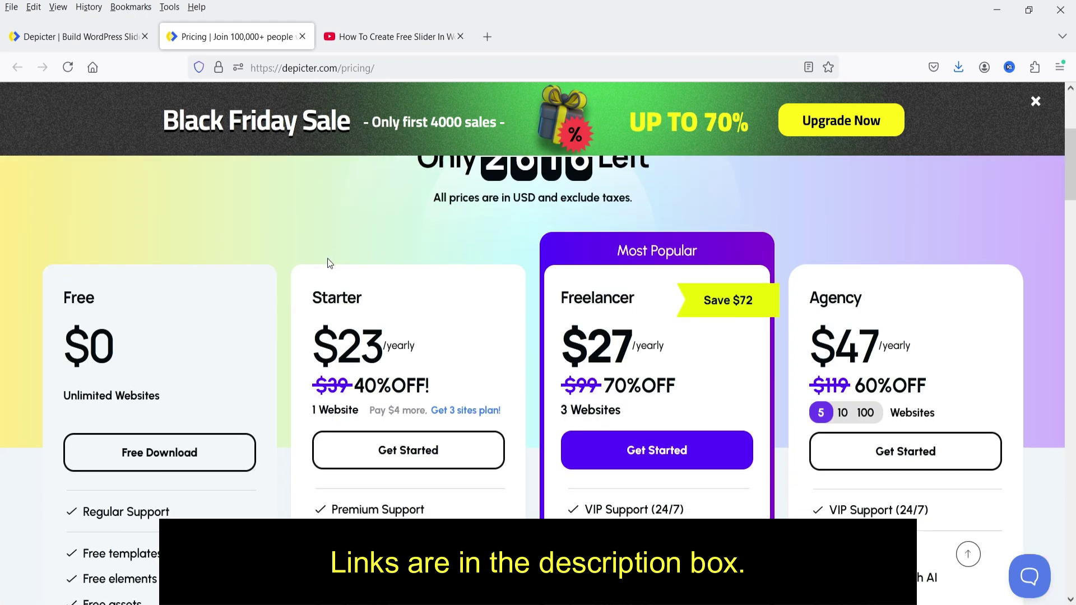
pyautogui.scroll(-2, 329, 263)
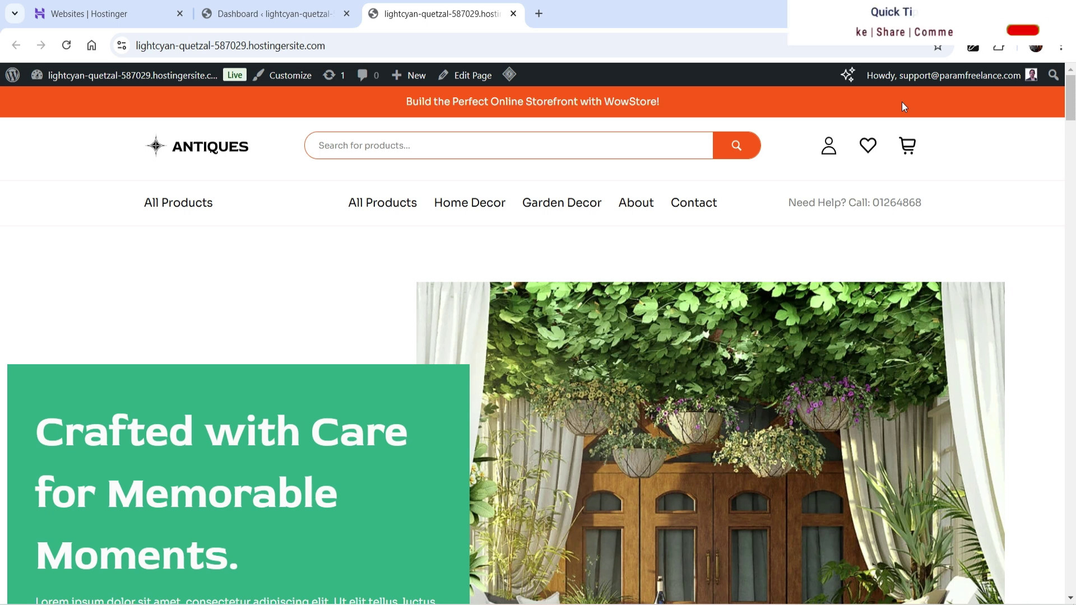
# Step: Switch to the WordPress dashboard and search the new plugins for "depicter"
pyautogui.click(240, 6)
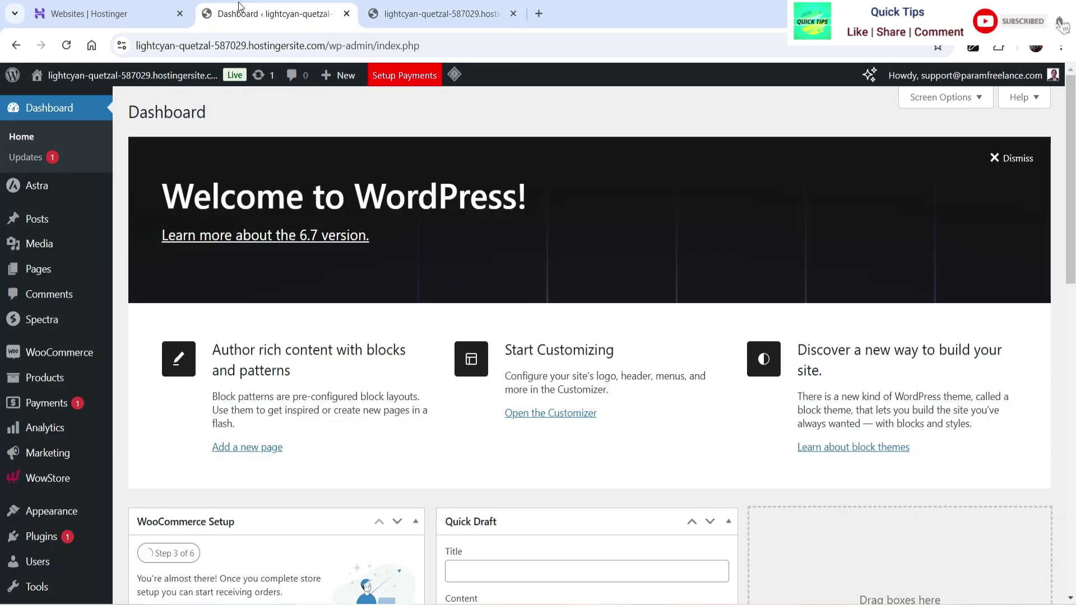
pyautogui.moveTo(39, 537)
pyautogui.click(157, 538)
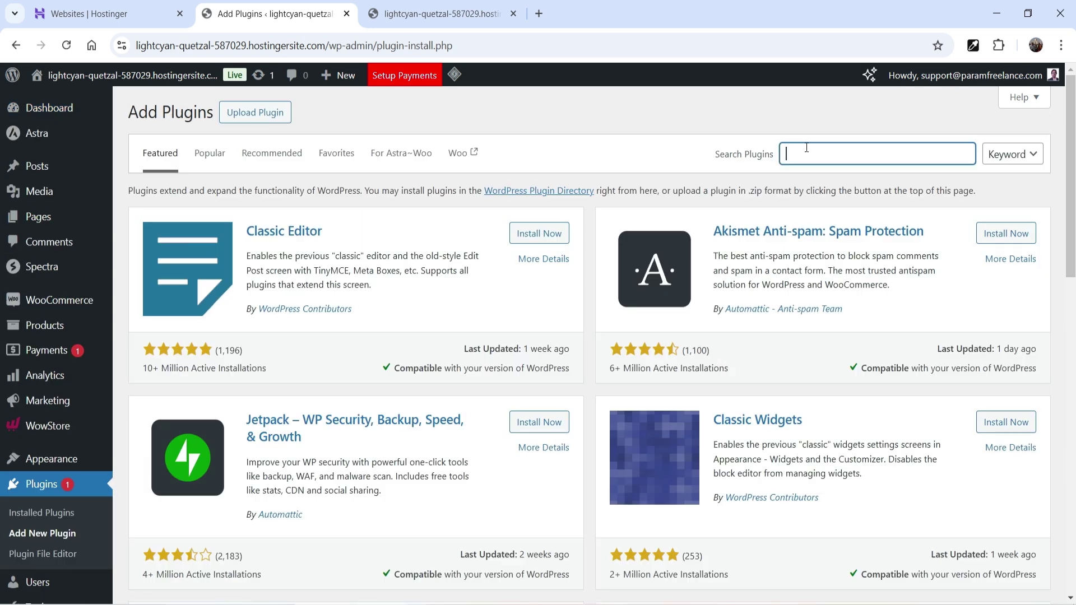
pyautogui.click(805, 149)
pyautogui.write('depicter')
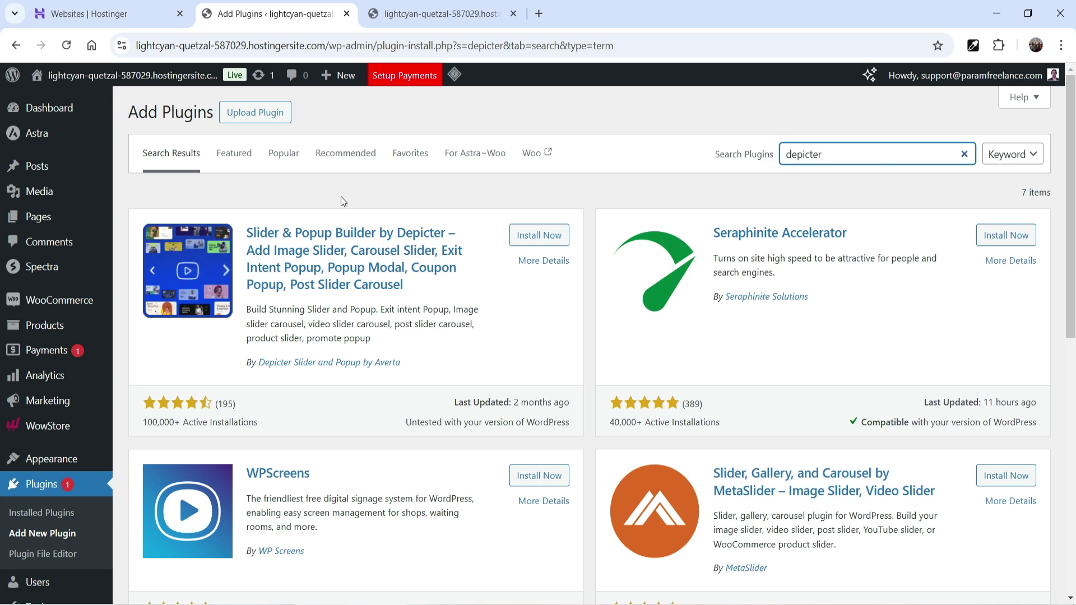
# Step: Install and activate the Slider & Popup Builder by Depicter plugin, and dismiss its welcome dialog
pyautogui.click(535, 235)
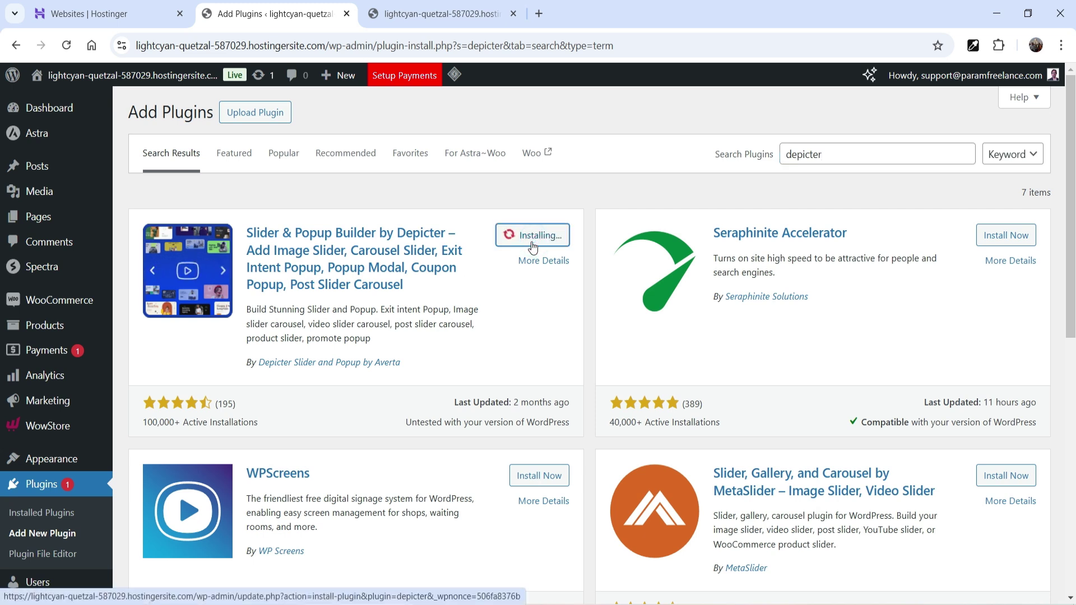
pyautogui.click(536, 238)
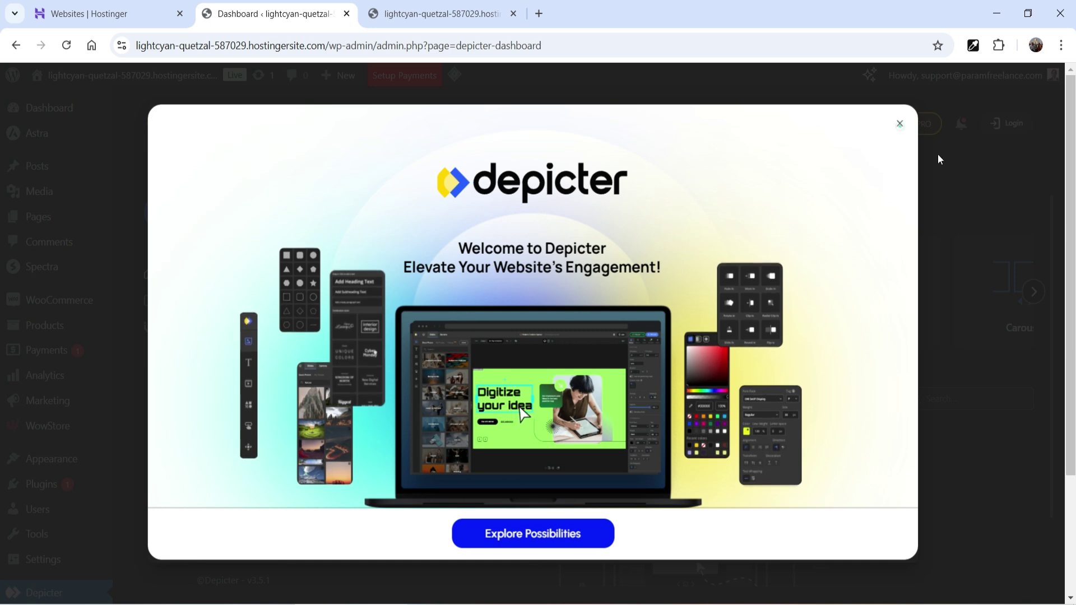
pyautogui.click(953, 179)
pyautogui.click(606, 380)
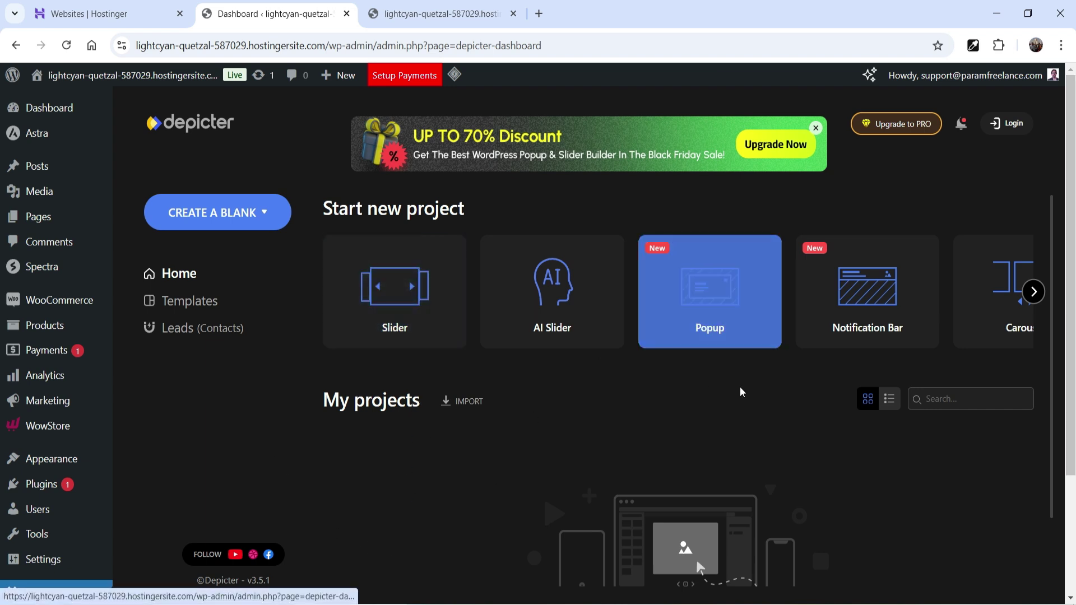
# Step: Look through the new project types and the slider templates, and preview the Beauty Blog template
pyautogui.click(1033, 291)
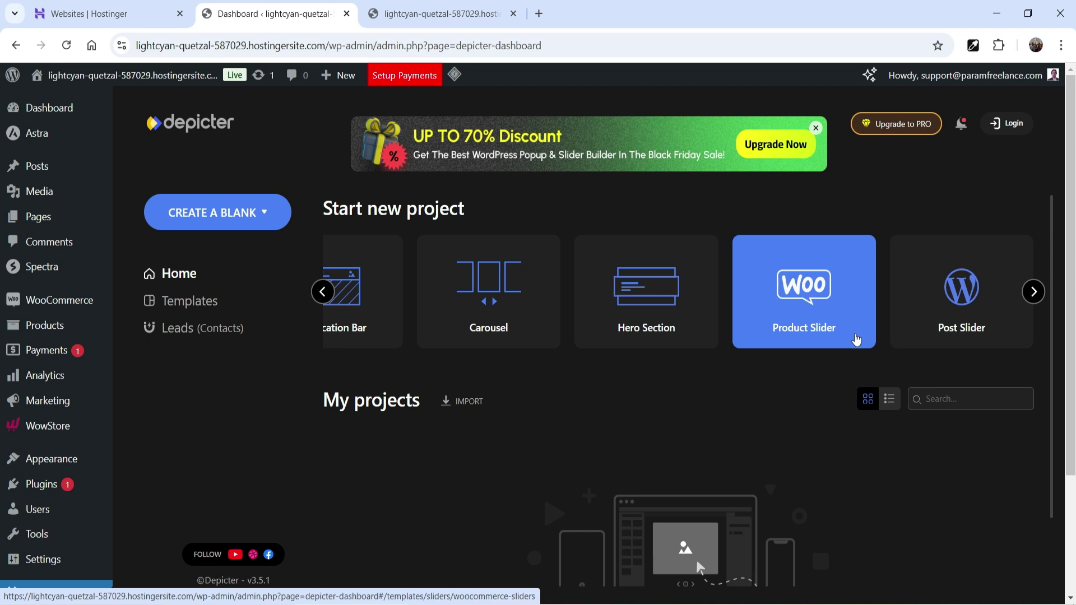
pyautogui.click(191, 304)
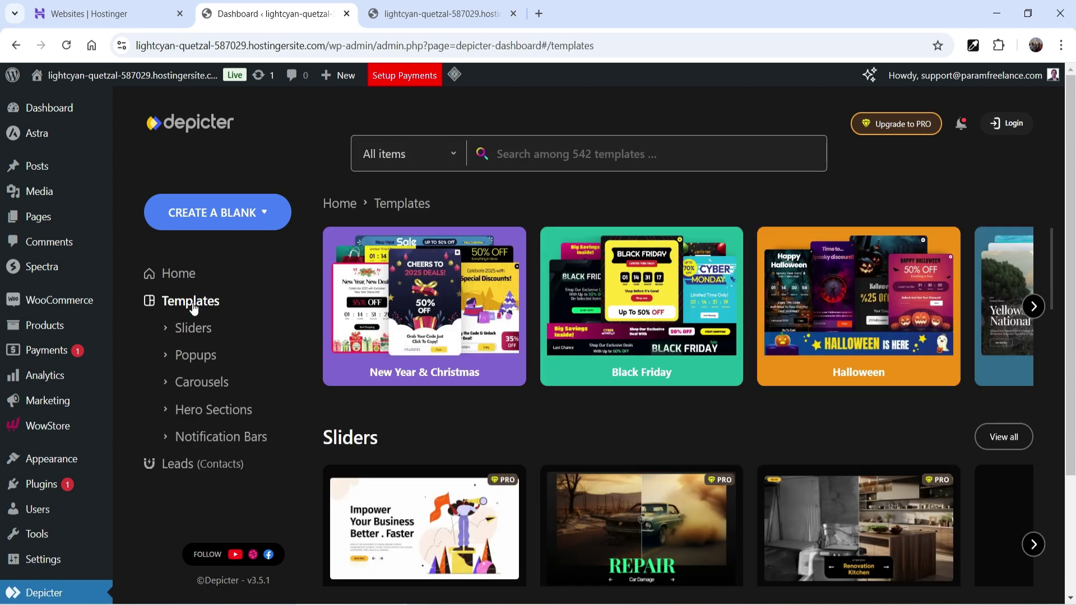
pyautogui.click(193, 328)
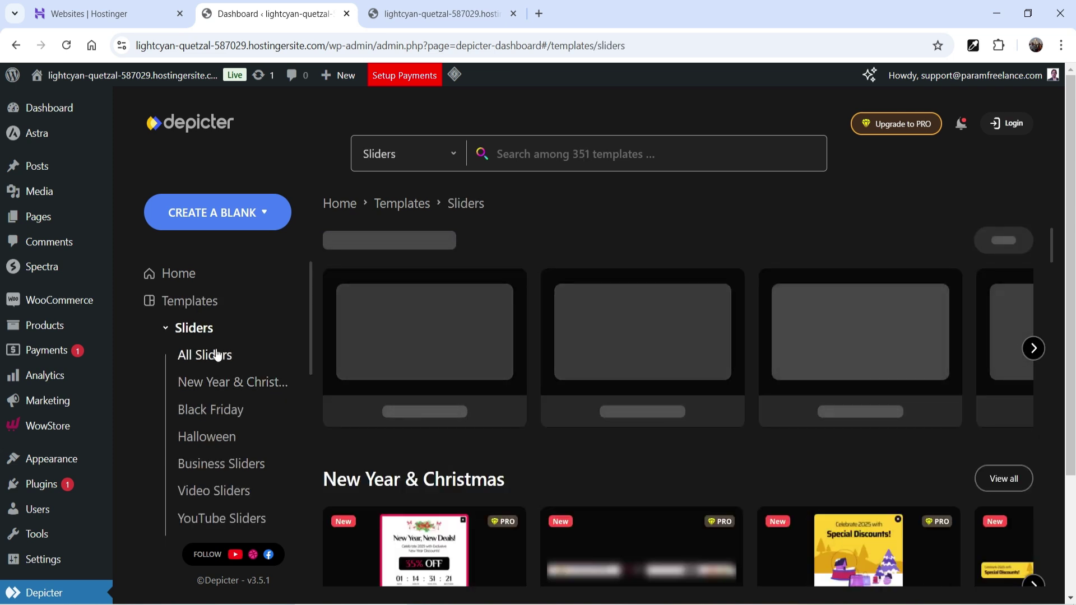
pyautogui.click(1034, 350)
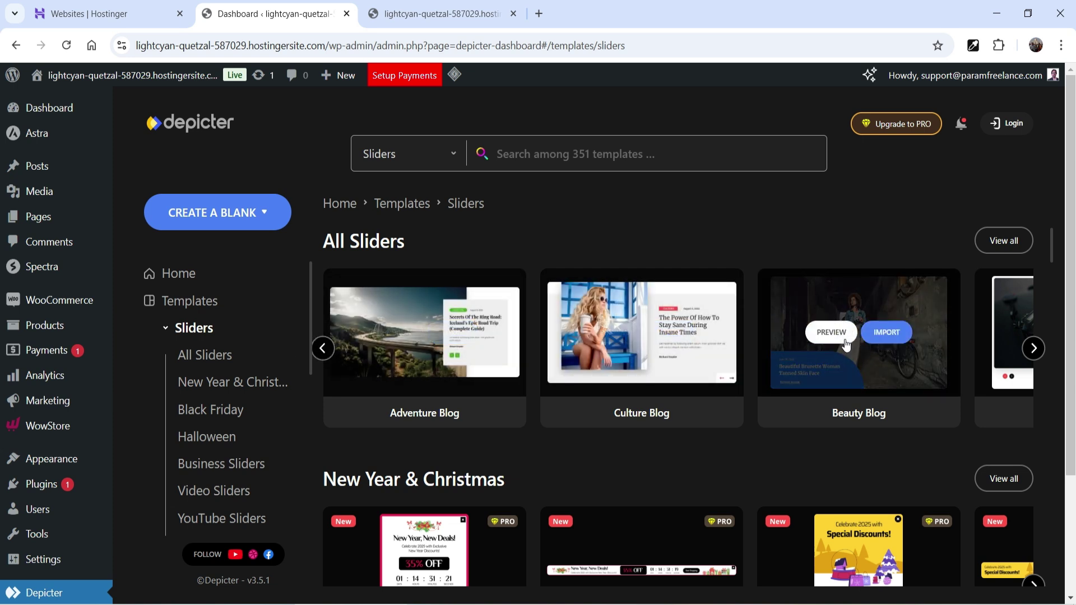
pyautogui.click(832, 333)
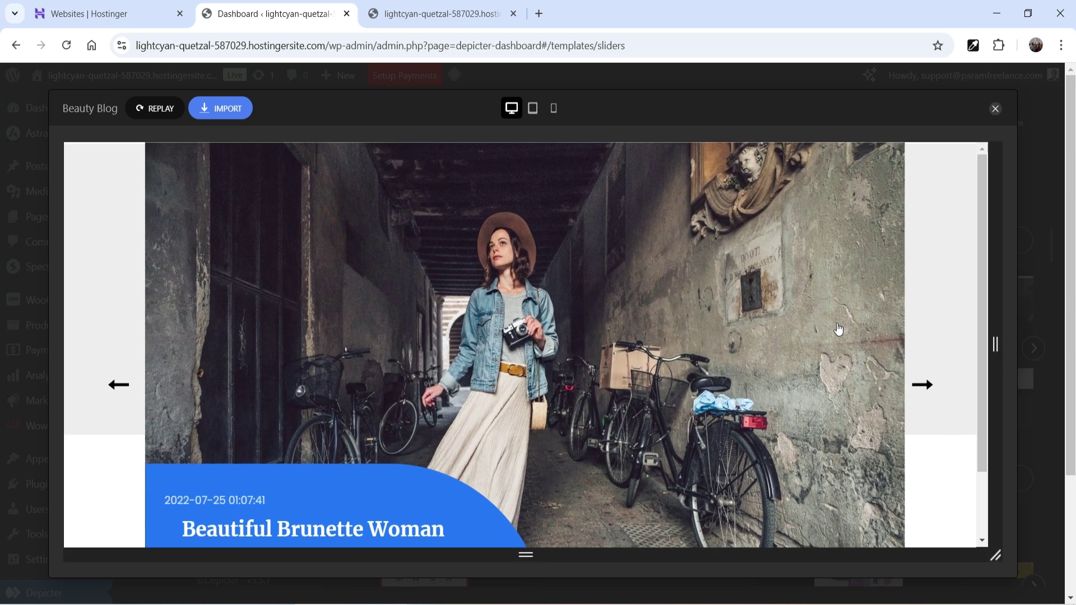
pyautogui.click(996, 109)
# Step: Browse the New Year & Christmas and Black Friday slider templates, and preview the Cyber Deal Timer template
pyautogui.scroll(-3, 1043, 337)
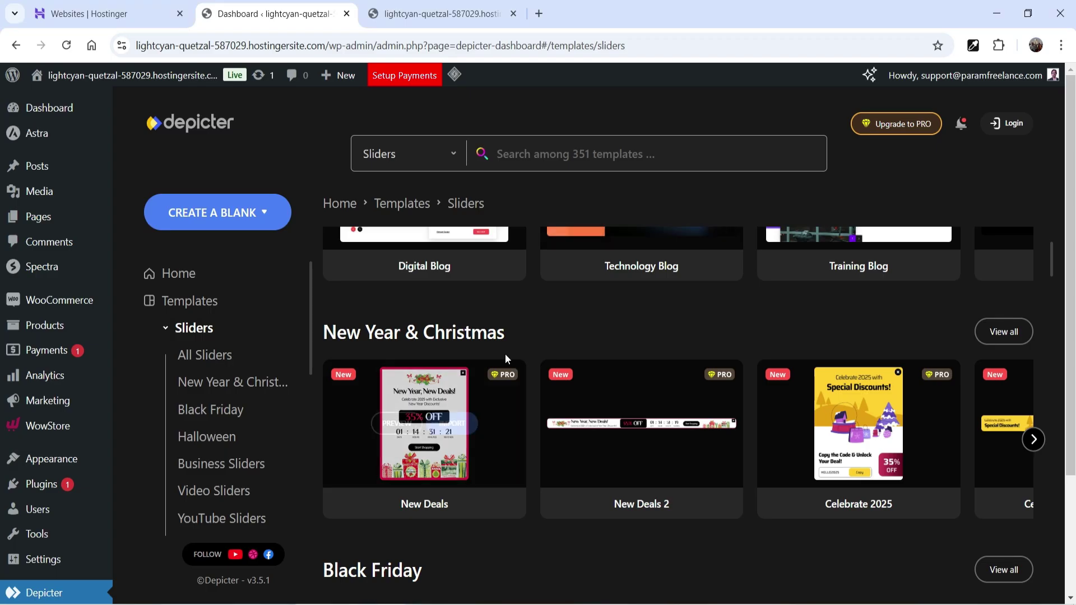
pyautogui.click(210, 385)
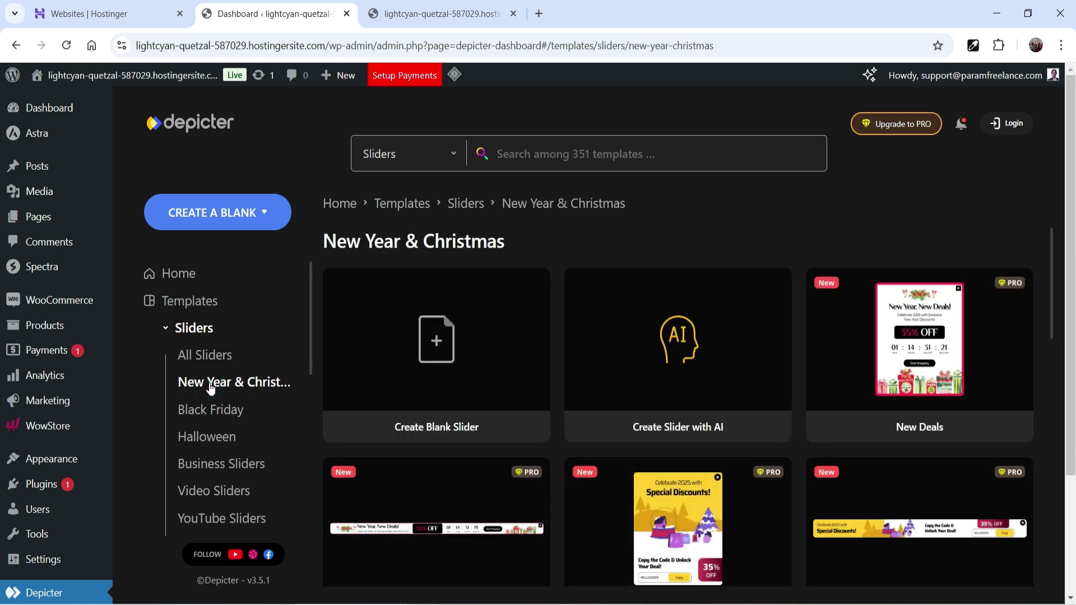
pyautogui.click(207, 420)
pyautogui.scroll(-2, 2, 306)
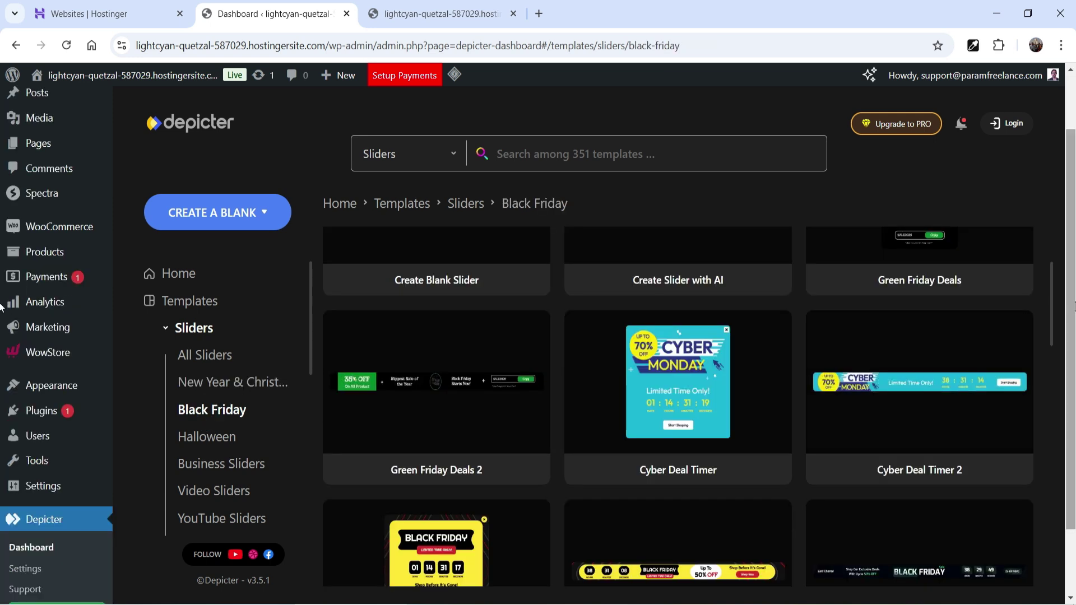
pyautogui.click(650, 379)
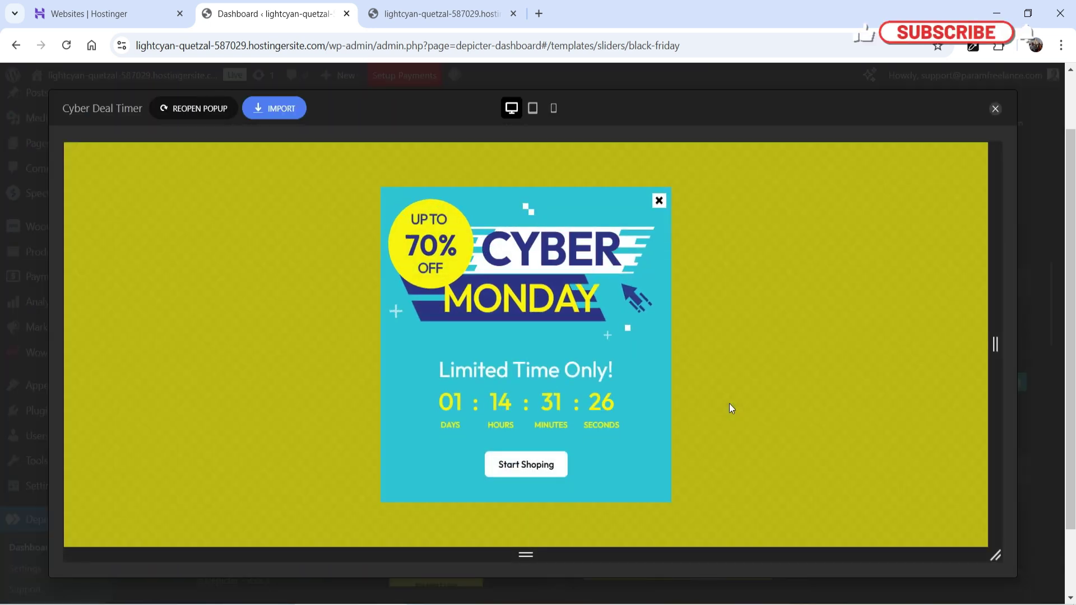
pyautogui.press('Escape')
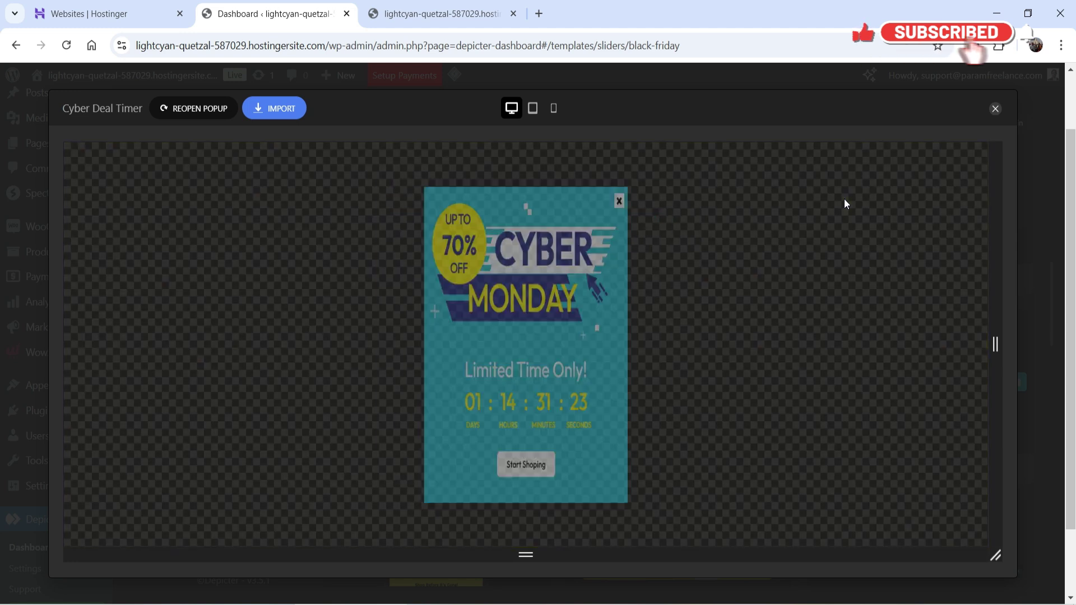
# Step: Browse the Halloween and Business Sliders templates, and preview the Blue Agency template
pyautogui.click(207, 436)
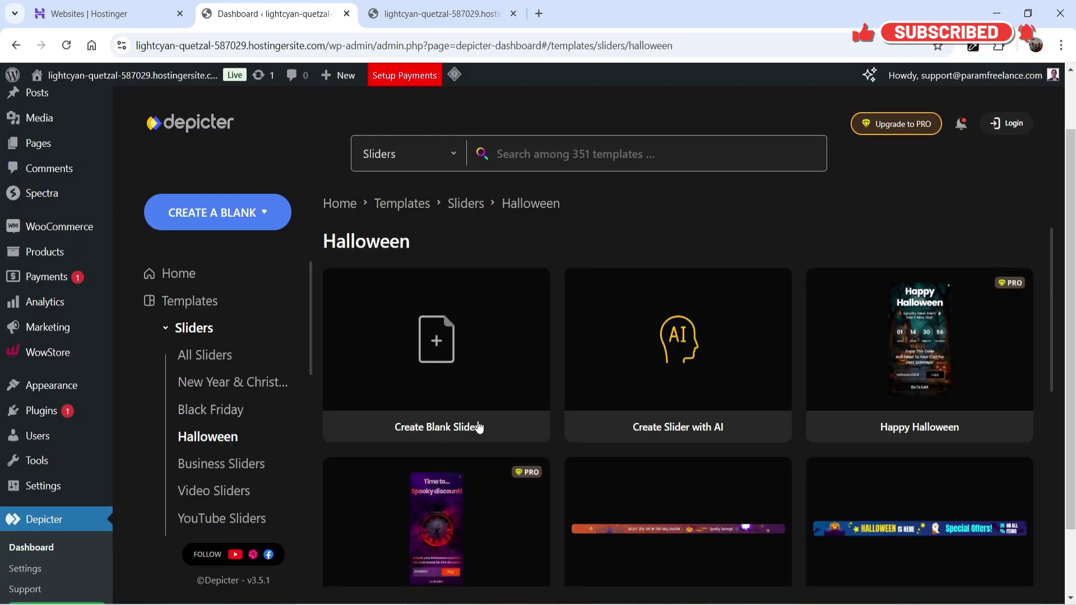
pyautogui.click(209, 473)
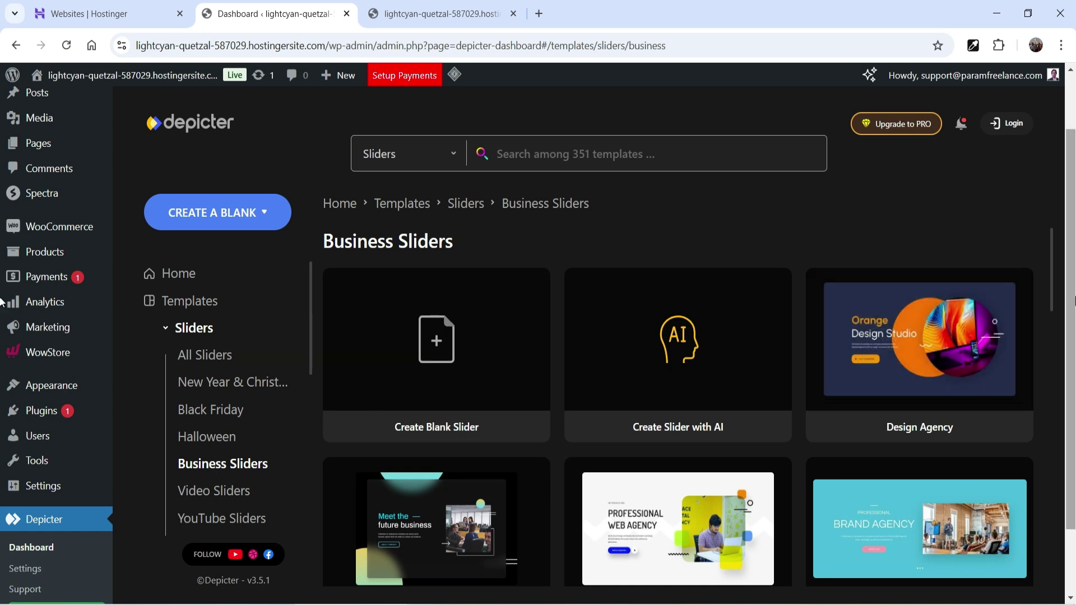
pyautogui.scroll(-5, 992, 343)
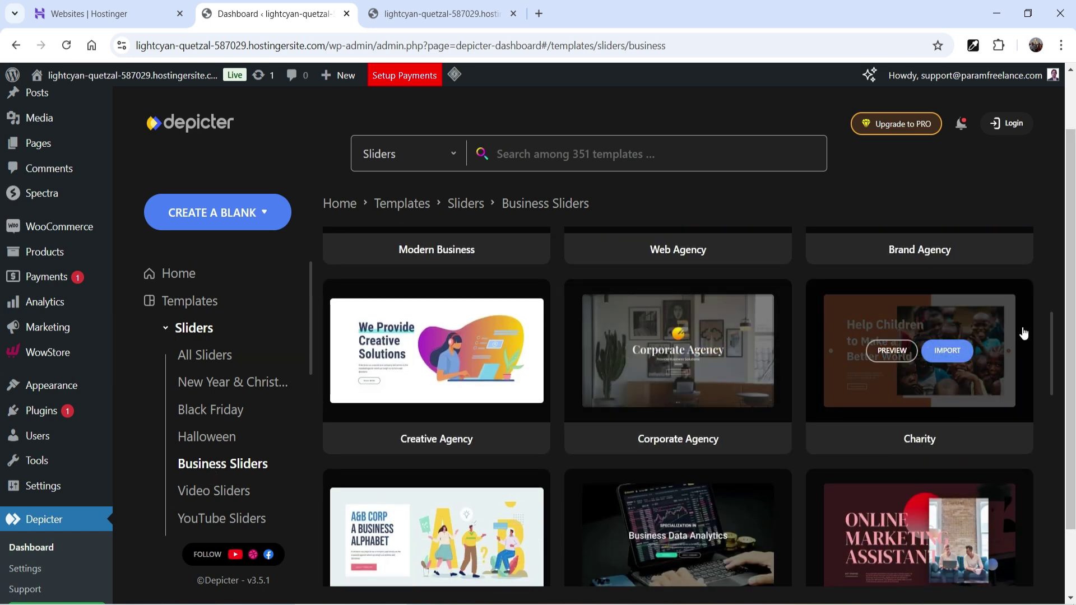
pyautogui.scroll(-4, 1025, 333)
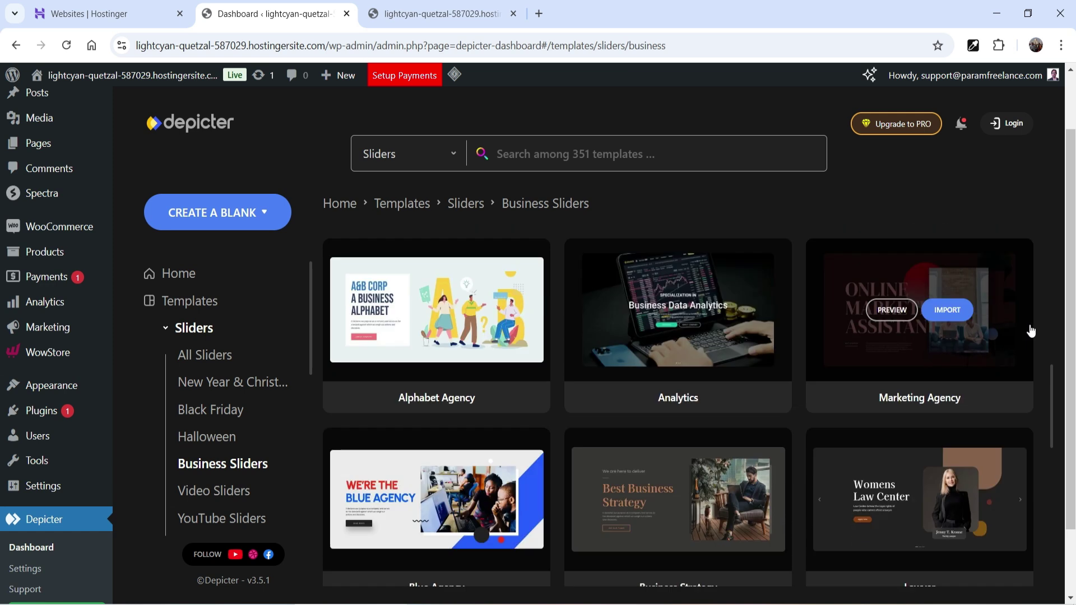
pyautogui.scroll(-2, 1031, 331)
pyautogui.click(412, 363)
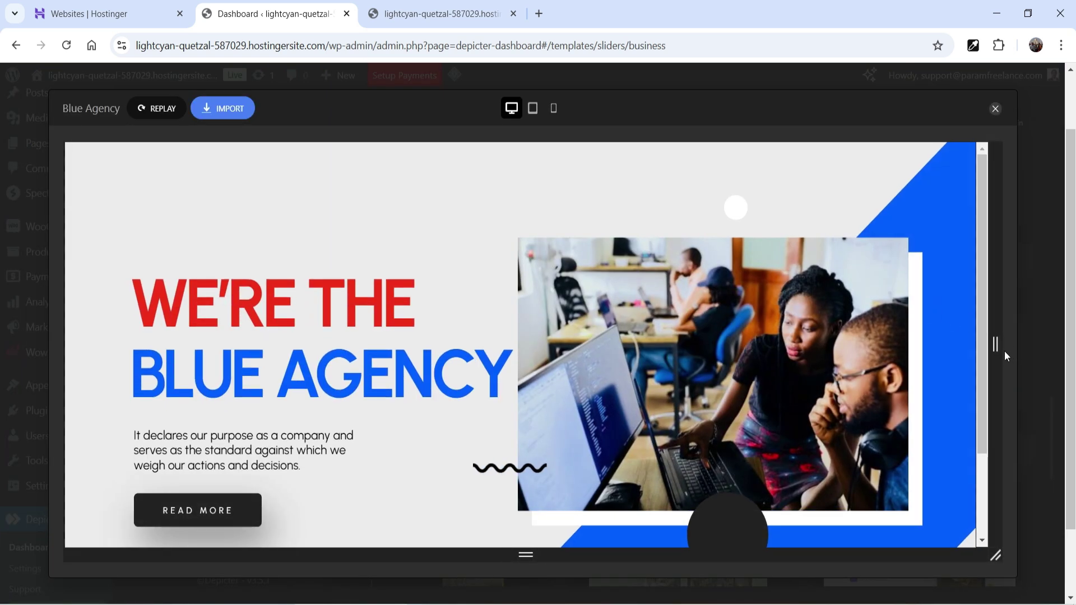
pyautogui.click(995, 108)
# Step: Show the WooCommerce Sliders template category
pyautogui.scroll(-3, 211, 351)
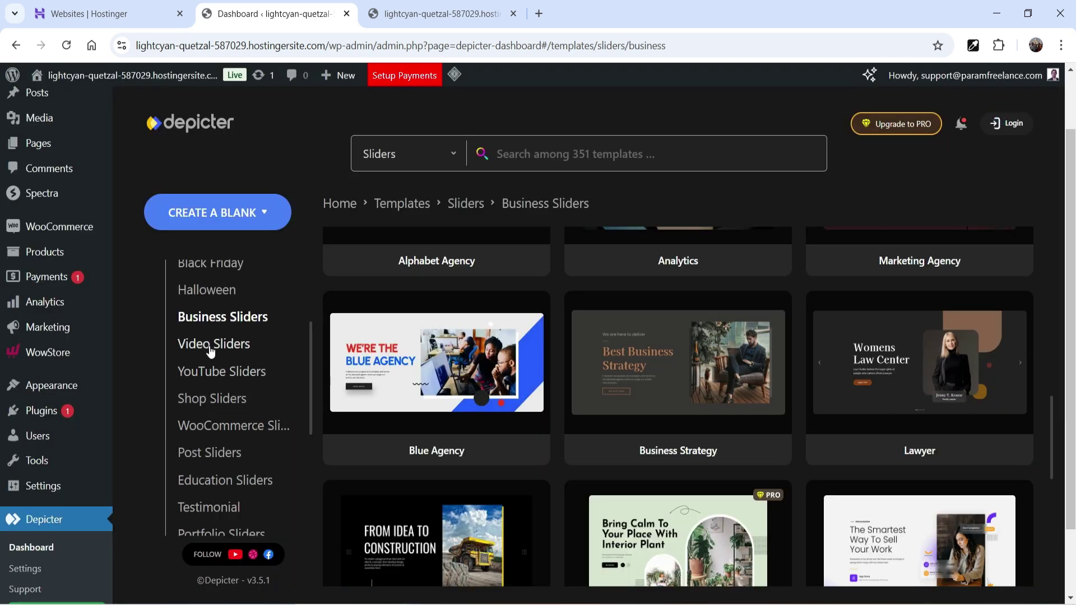
pyautogui.click(205, 431)
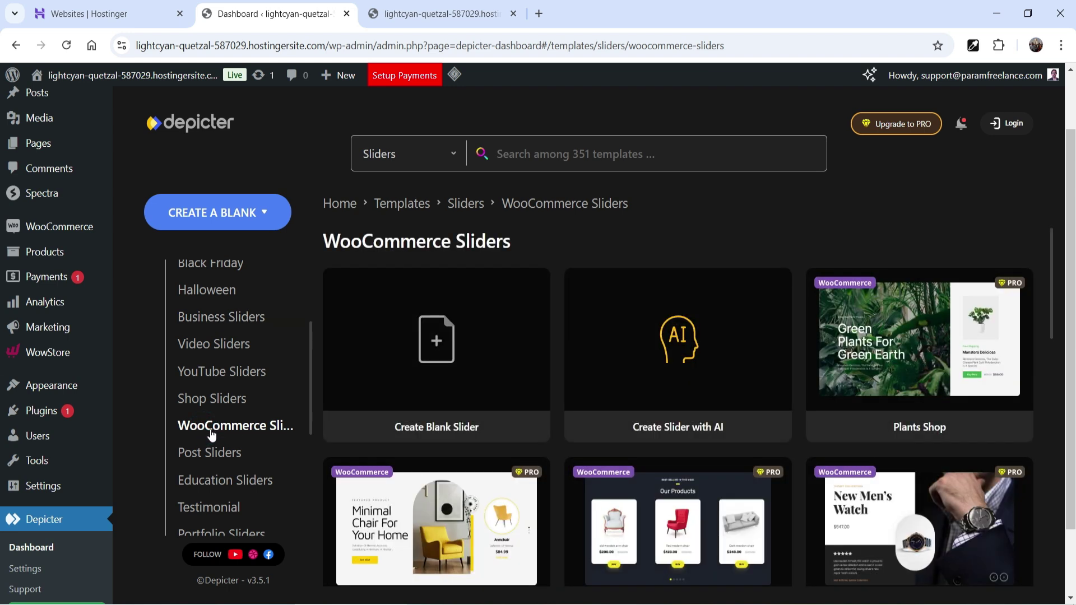
# Step: Look through the slider templates in the WooCommerce Sliders category
pyautogui.scroll(-1, 985, 312)
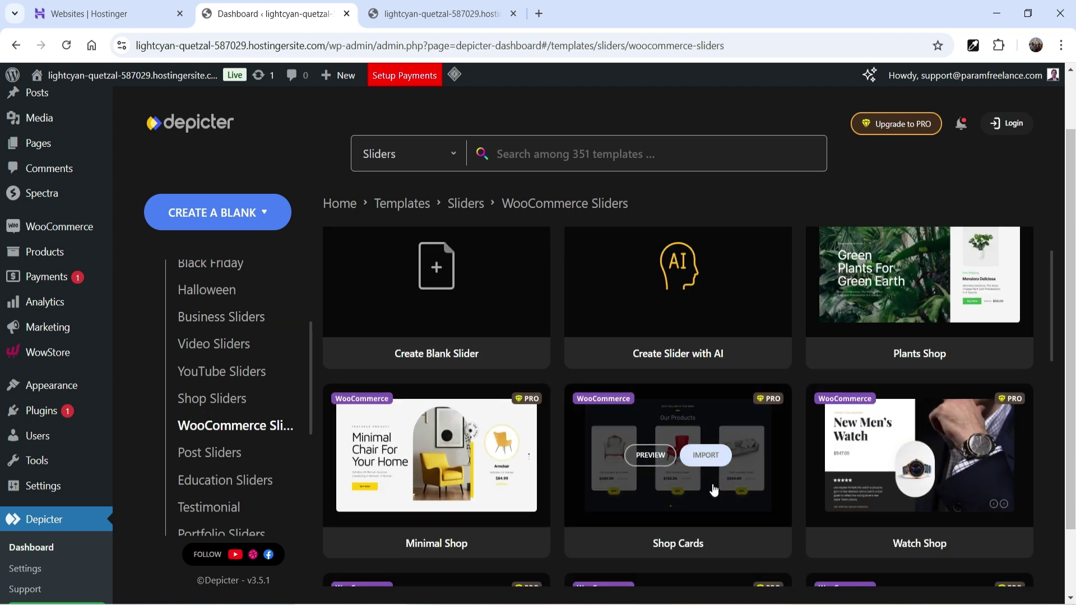
pyautogui.scroll(-2, 874, 392)
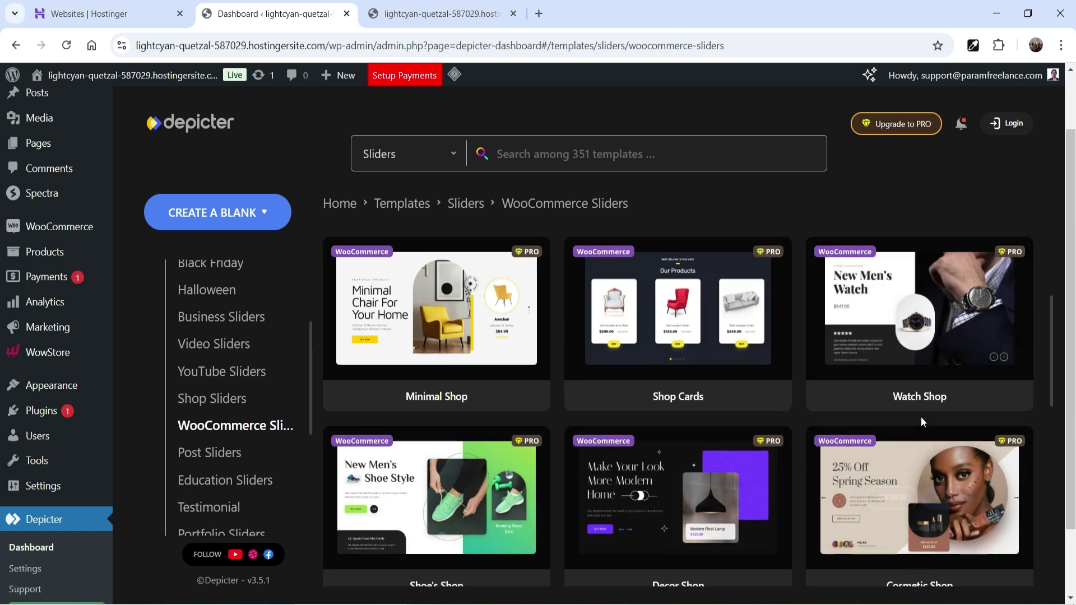
pyautogui.scroll(-2, 922, 421)
pyautogui.scroll(-1, 923, 425)
# Step: Browse the Post Sliders templates and preview the Culture Blog template
pyautogui.click(209, 452)
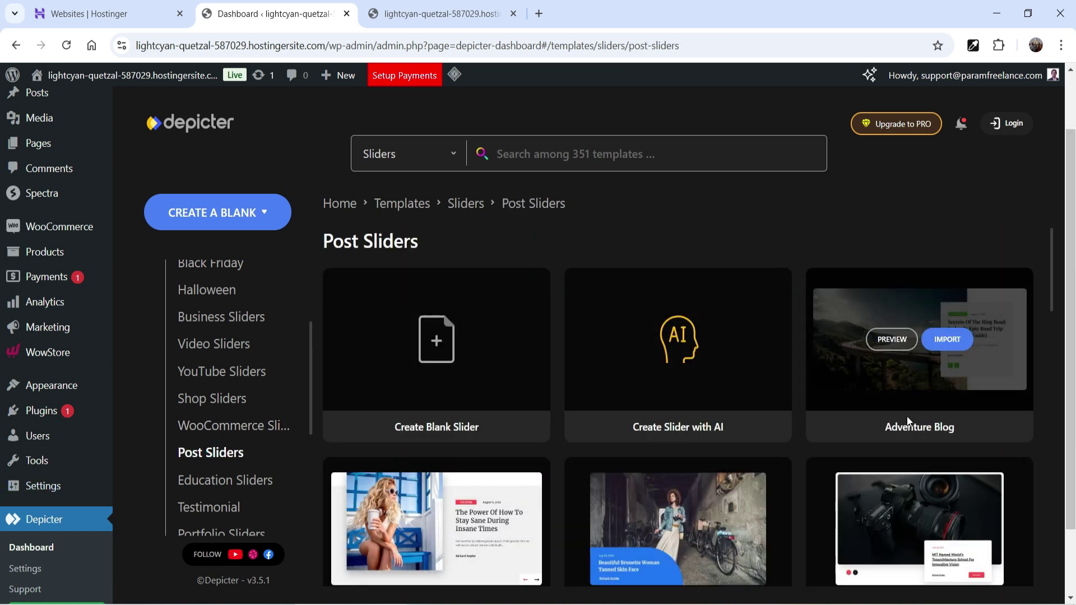
pyautogui.scroll(-2, 841, 353)
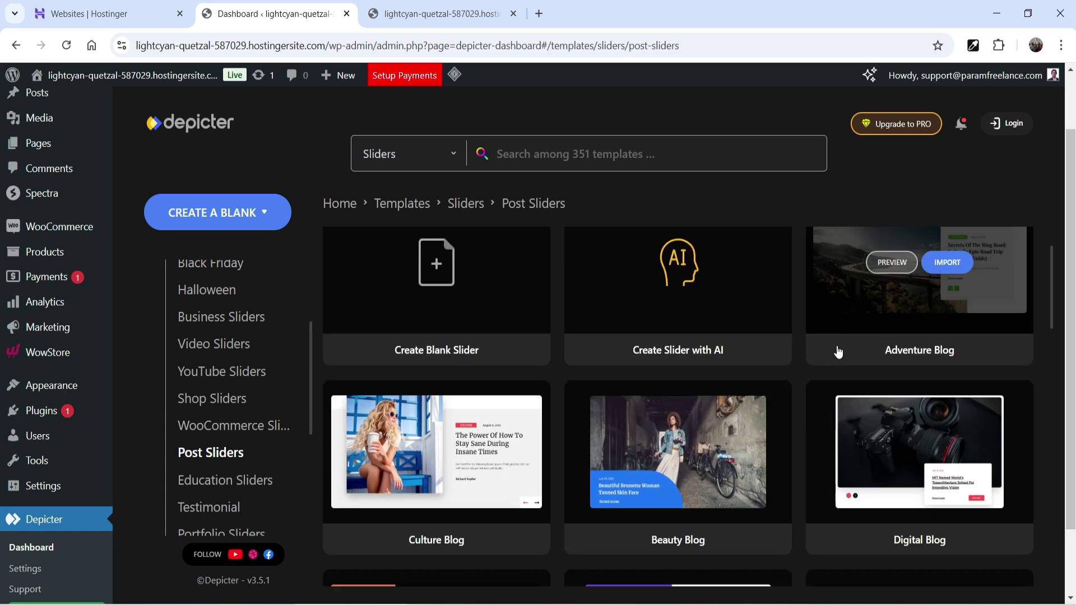
pyautogui.click(409, 385)
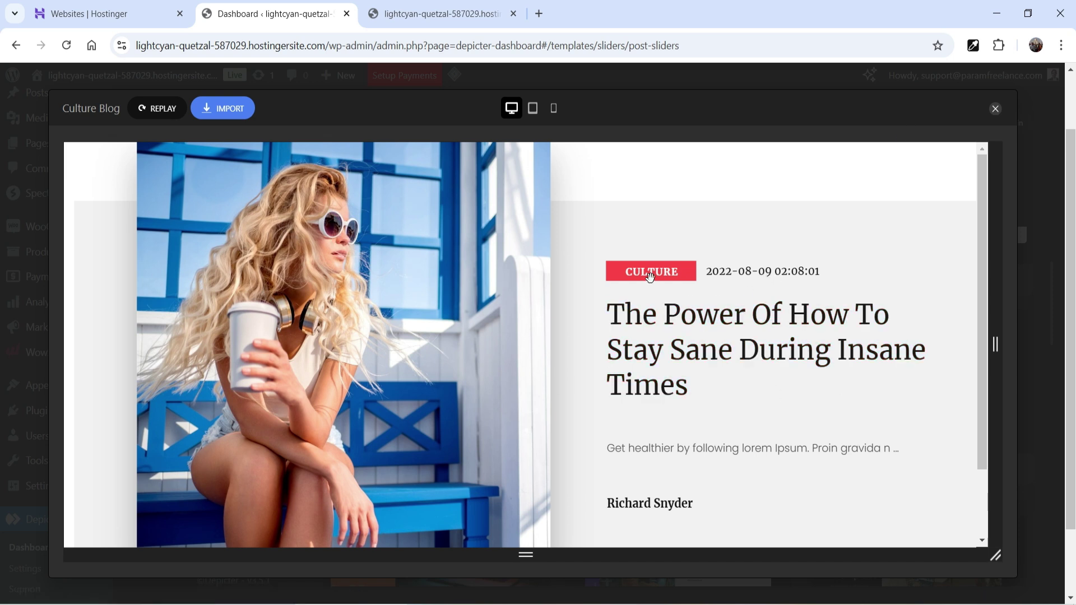
pyautogui.scroll(-1, 714, 401)
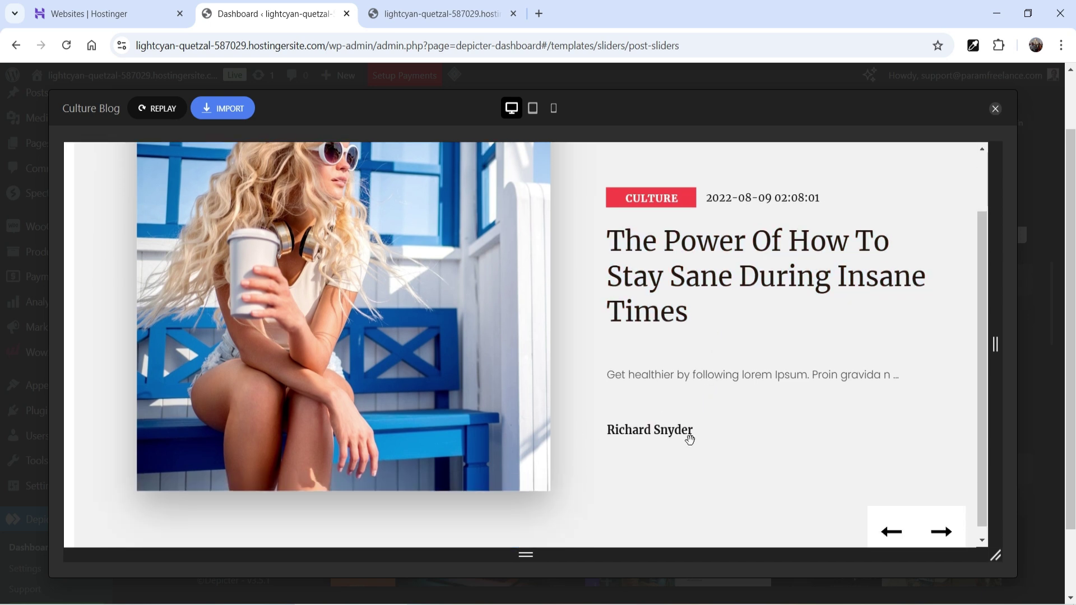
pyautogui.click(995, 108)
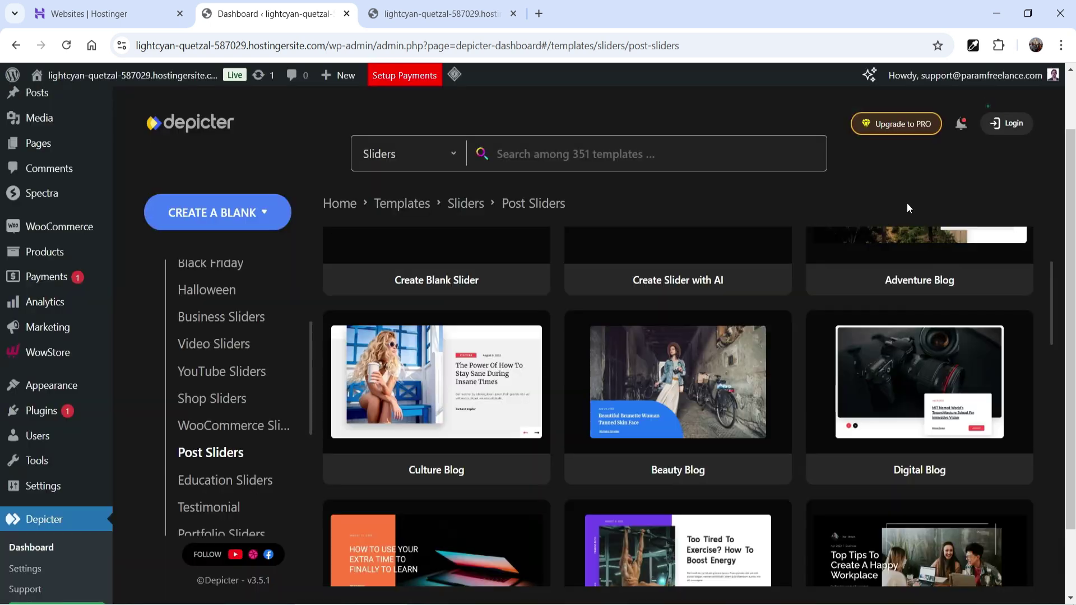
# Step: Browse the Popups templates, looking through All Popups and on to the Exit Intent section
pyautogui.scroll(-5, 219, 365)
pyautogui.click(198, 400)
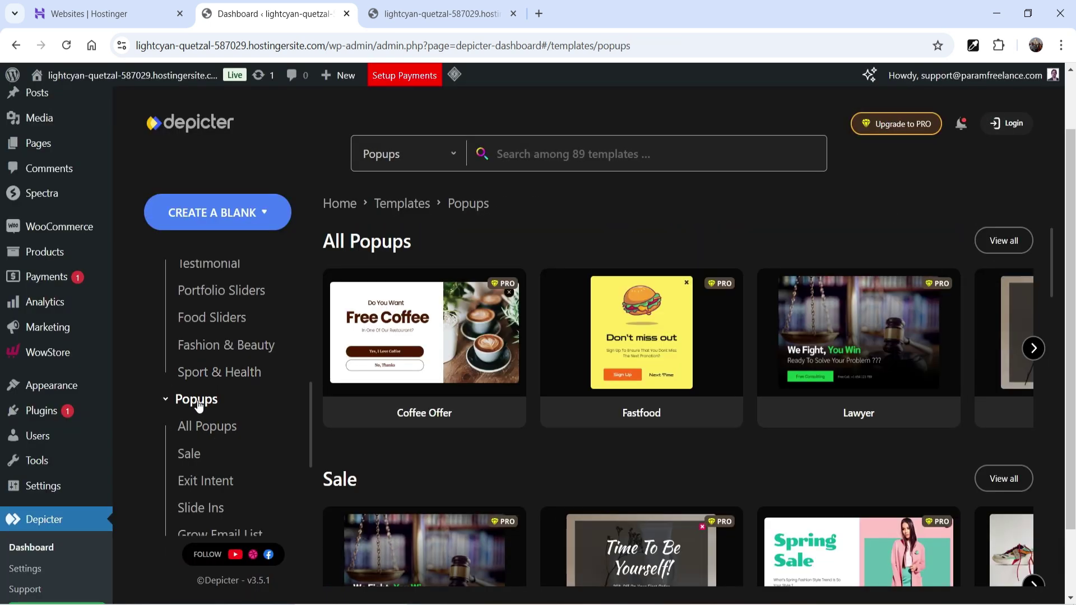
pyautogui.click(1034, 349)
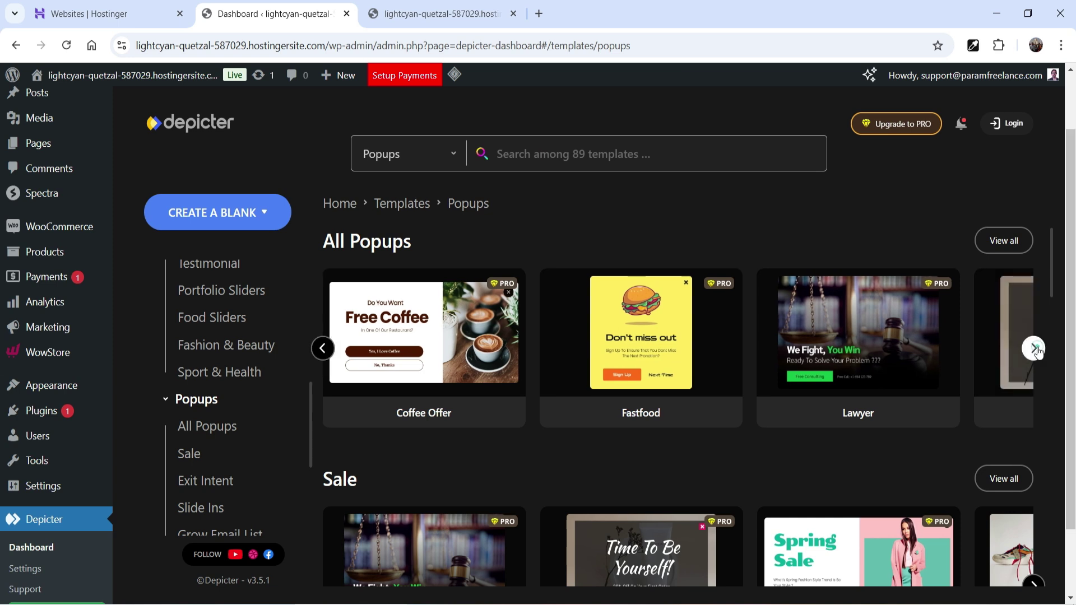
pyautogui.click(1034, 349)
pyautogui.click(1034, 348)
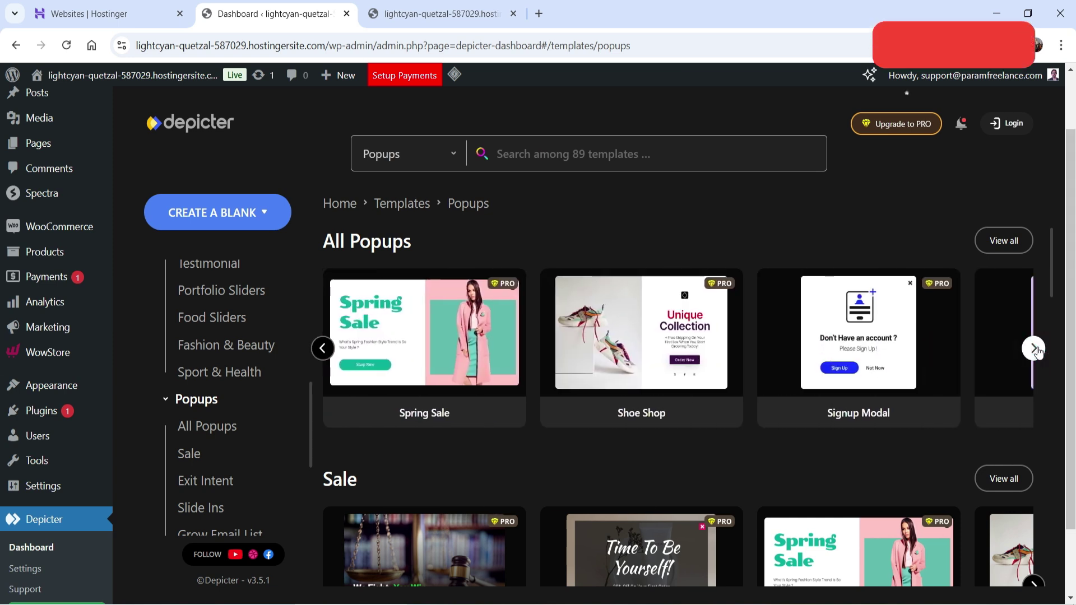
pyautogui.click(1035, 348)
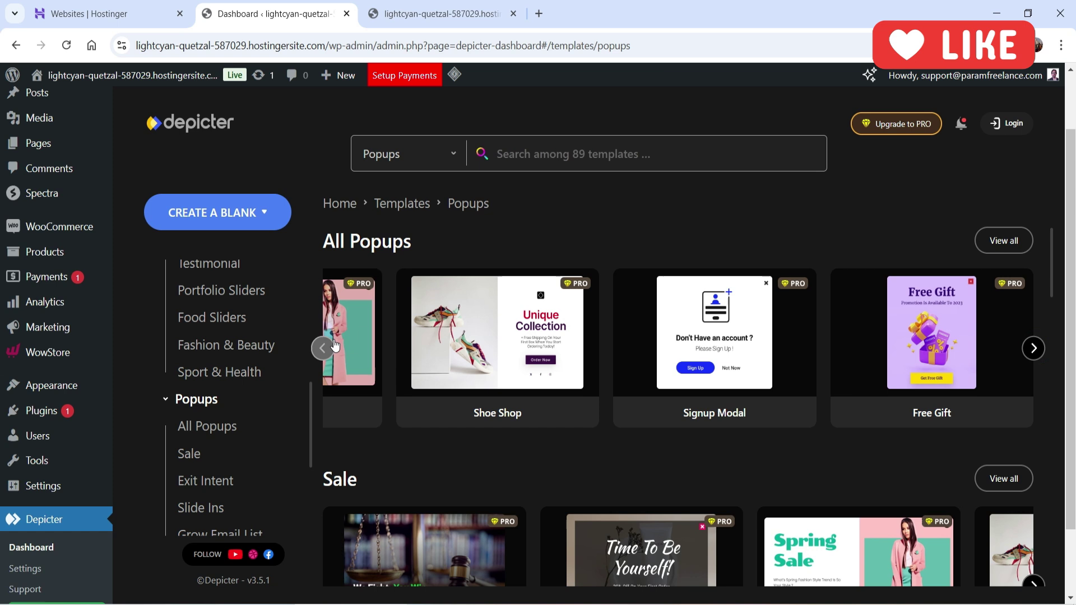
pyautogui.scroll(-6, 502, 350)
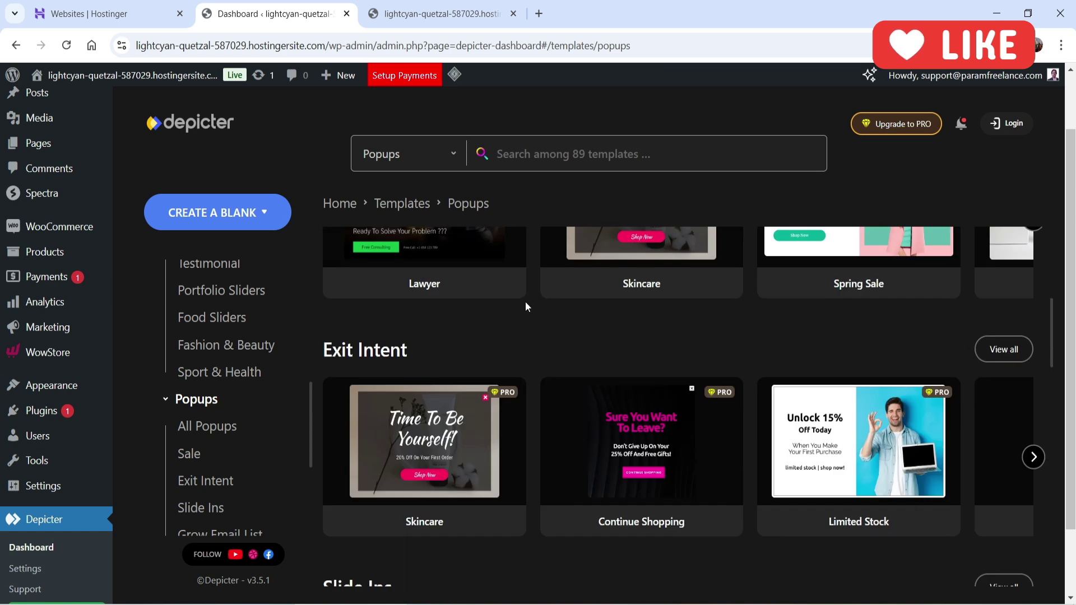
# Step: Start a blank popup from the Sale popup templates, and return to the dashboard without configuring its size or placement
pyautogui.click(195, 455)
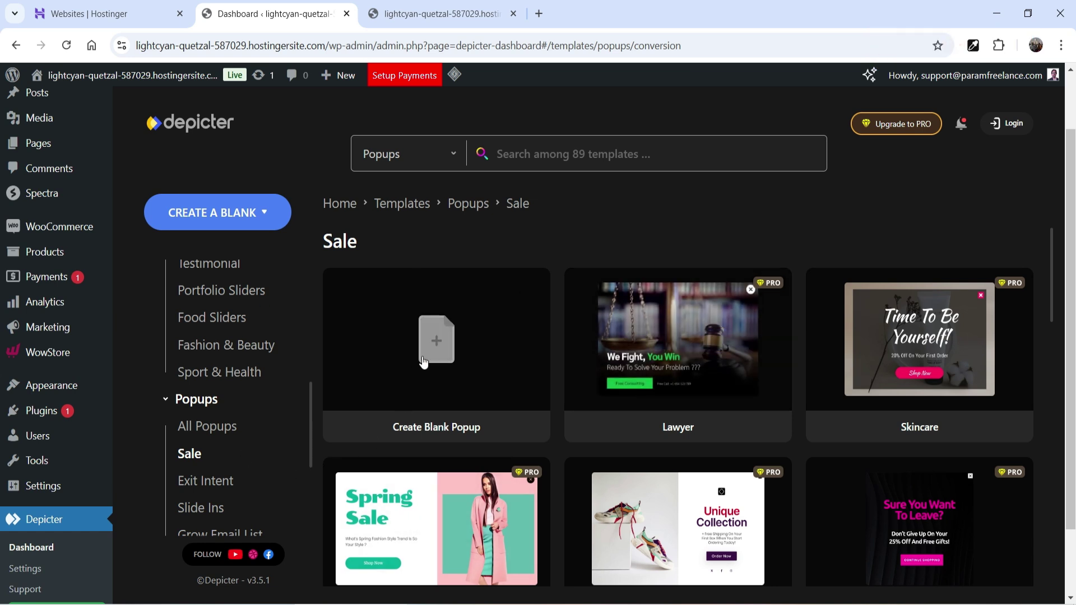
pyautogui.click(437, 340)
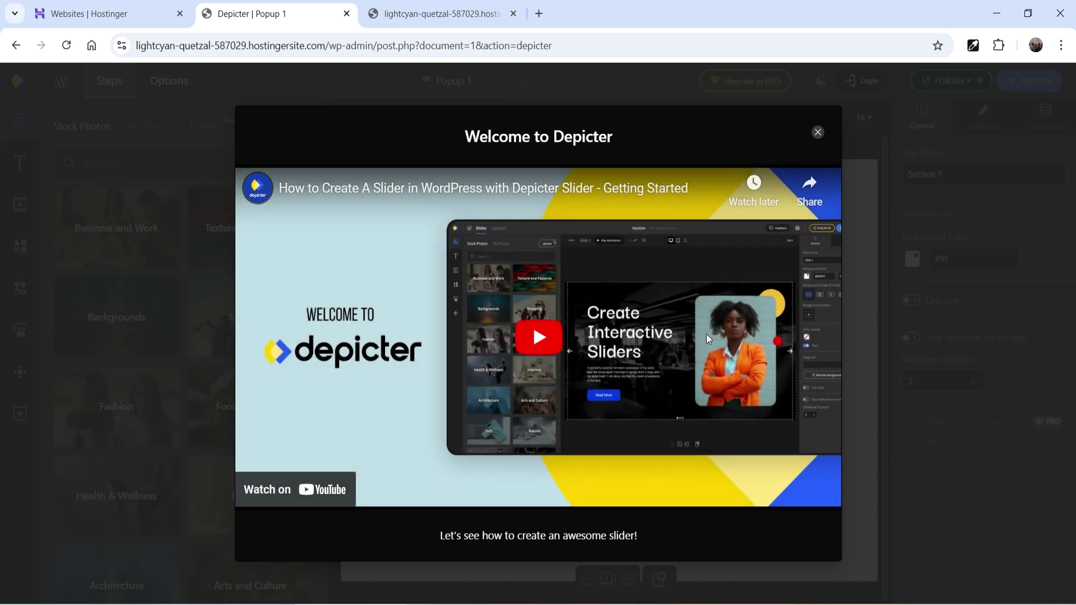
pyautogui.click(818, 133)
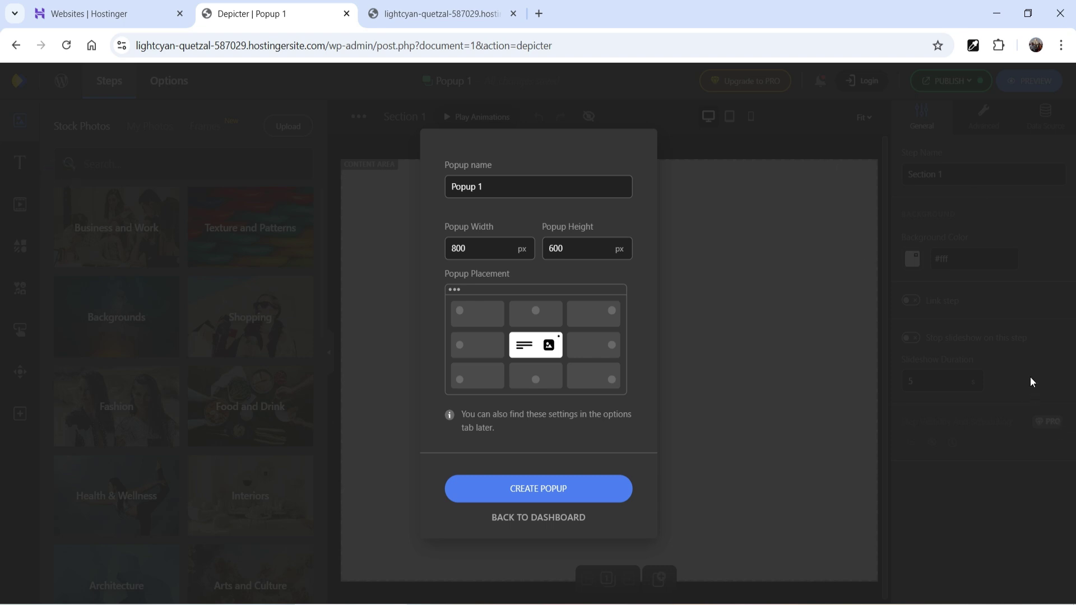
pyautogui.click(543, 519)
# Step: Browse the Carousels templates, and preview the Clean Testimonial template, advancing it to its next testimonials
pyautogui.click(191, 301)
pyautogui.click(203, 383)
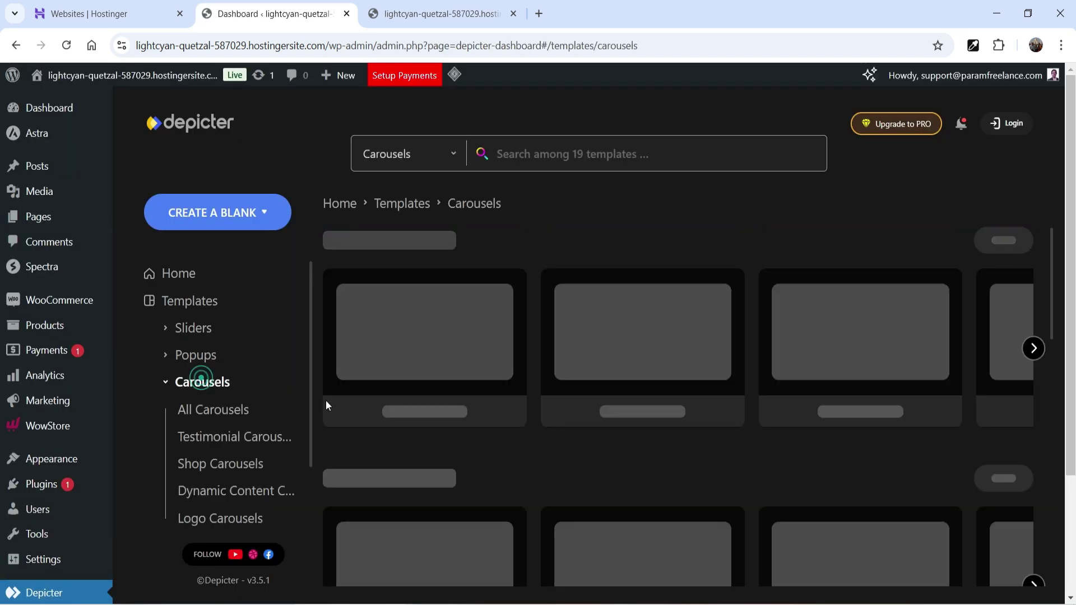
pyautogui.click(211, 416)
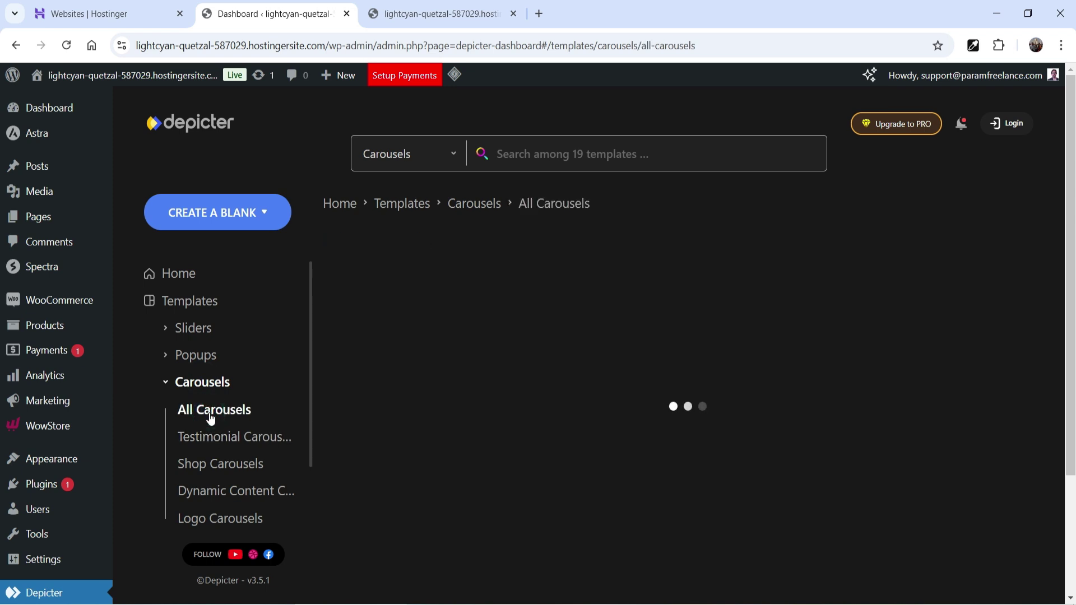
pyautogui.click(225, 437)
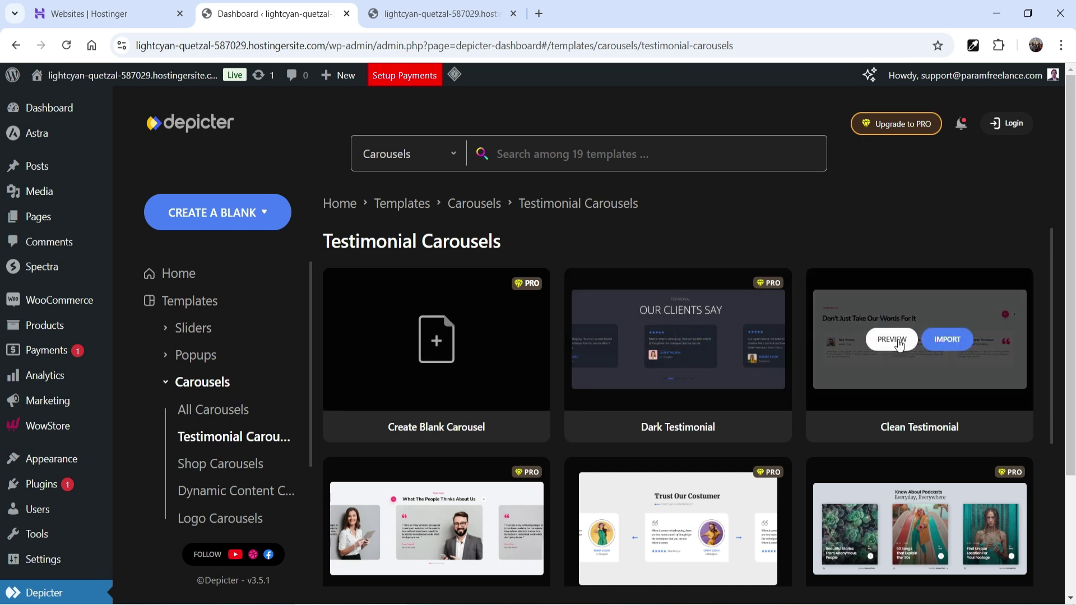
pyautogui.click(898, 344)
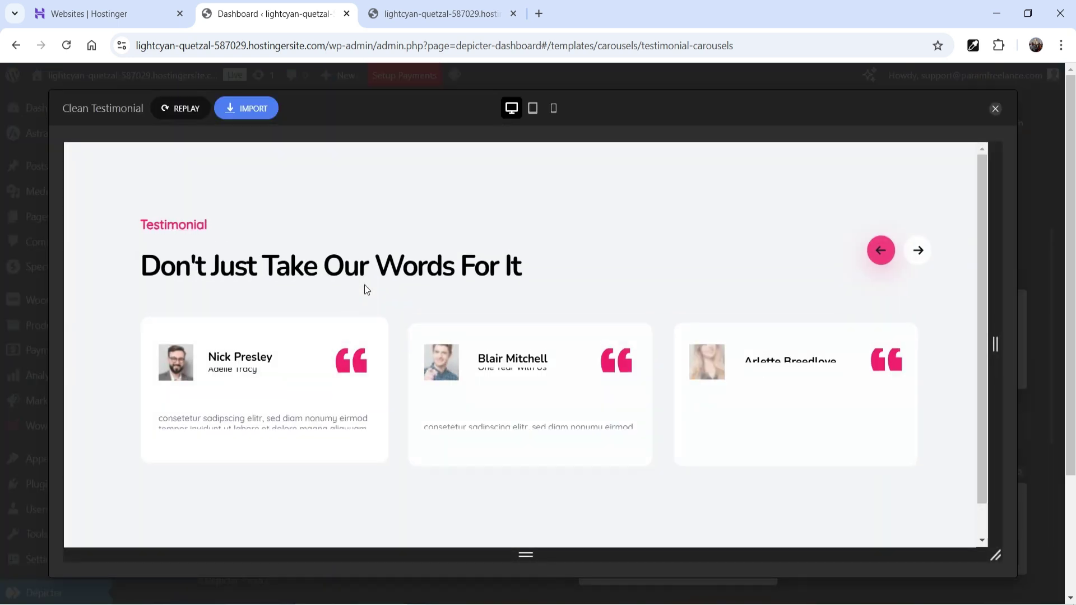
pyautogui.click(919, 252)
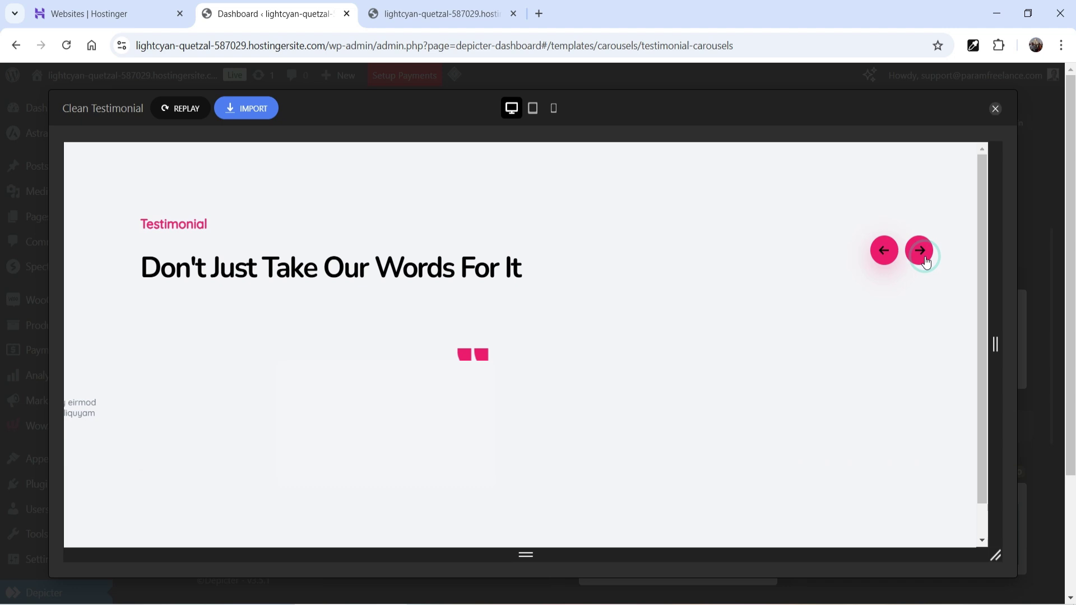
pyautogui.click(995, 109)
# Step: Browse the Hero Sections templates and preview the Marketing Agency template
pyautogui.click(162, 383)
pyautogui.click(213, 412)
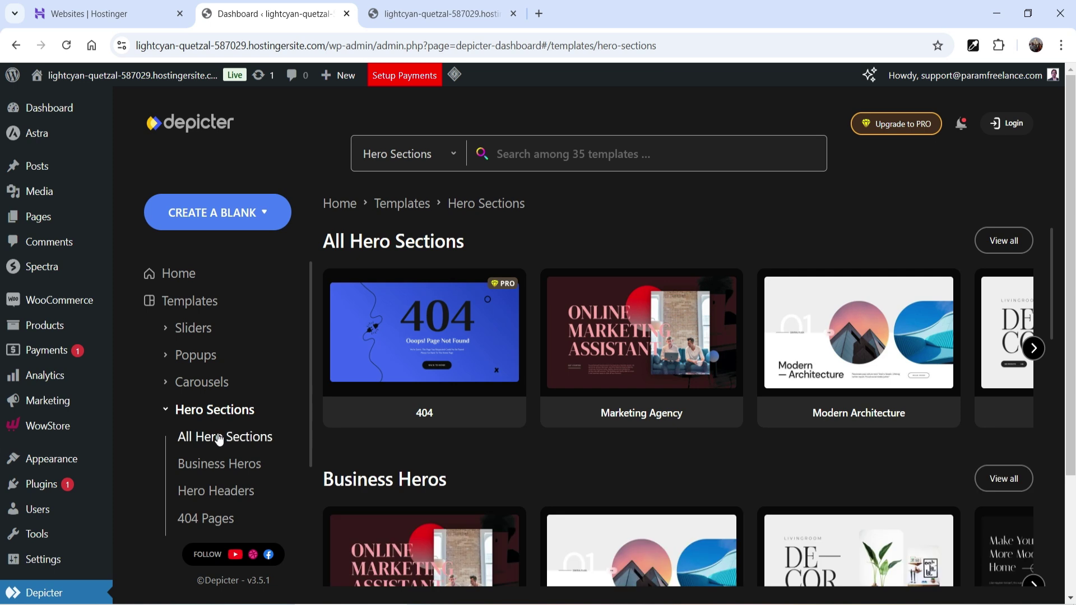
pyautogui.moveTo(666, 347)
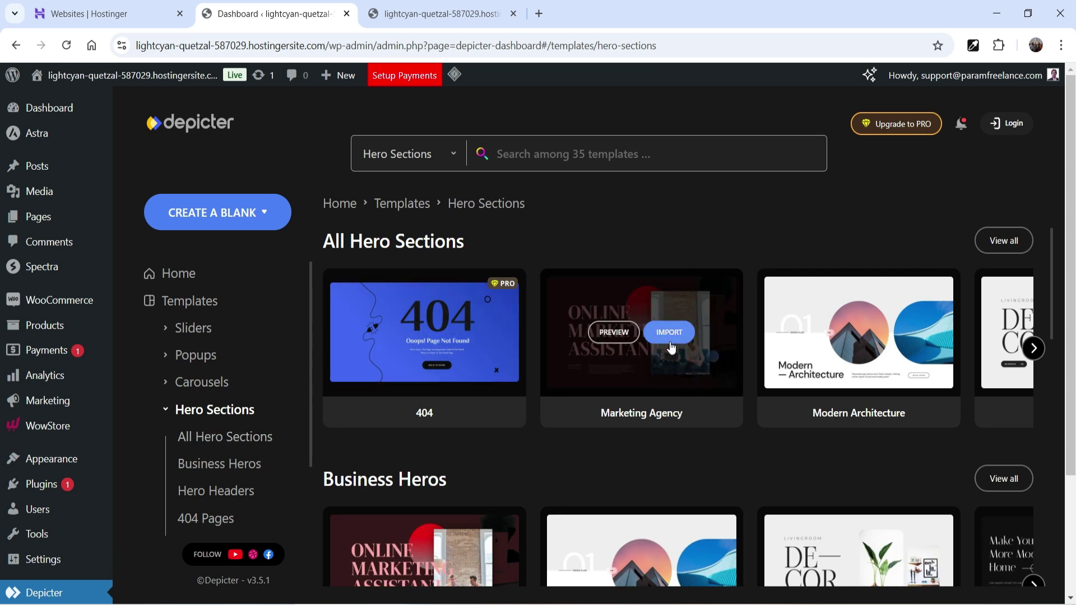
pyautogui.click(611, 336)
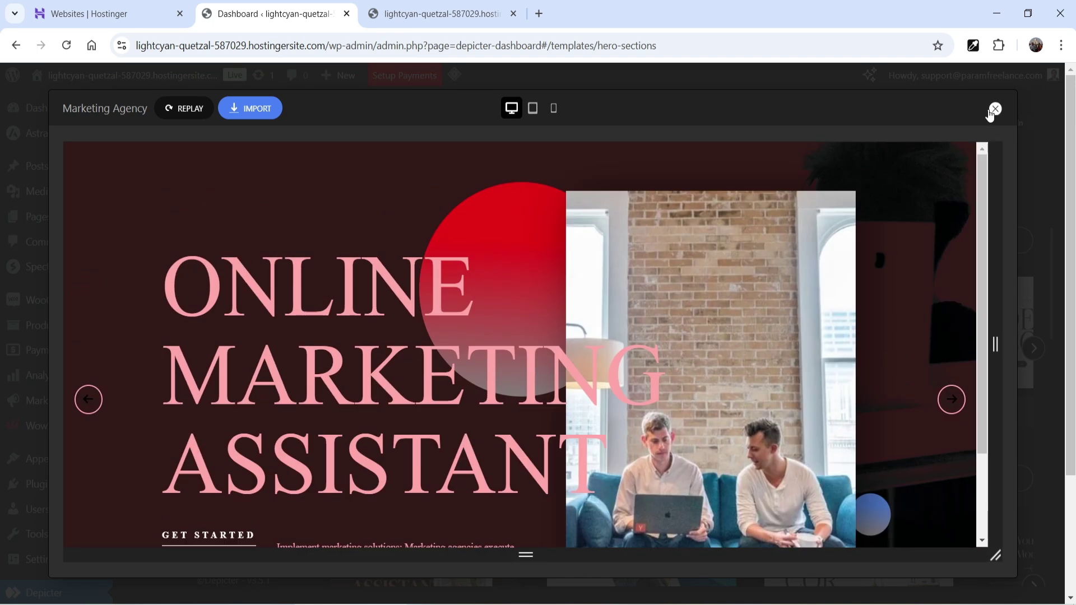
pyautogui.click(995, 108)
# Step: Browse the Notification Bars templates and preview the Halloween Notification Bar template
pyautogui.click(210, 486)
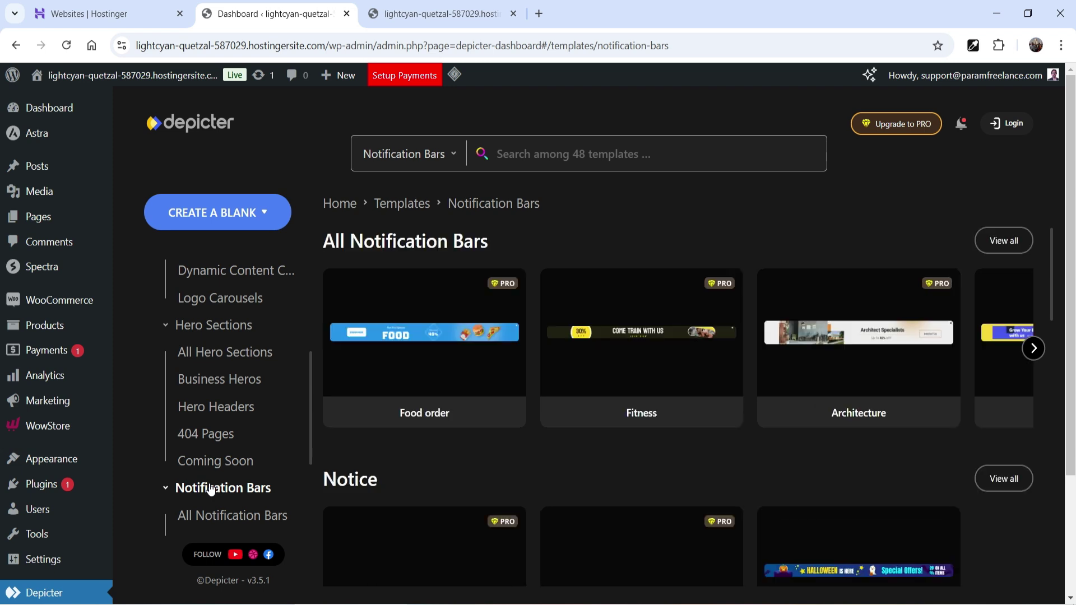
pyautogui.scroll(-3, 885, 346)
pyautogui.moveTo(835, 437)
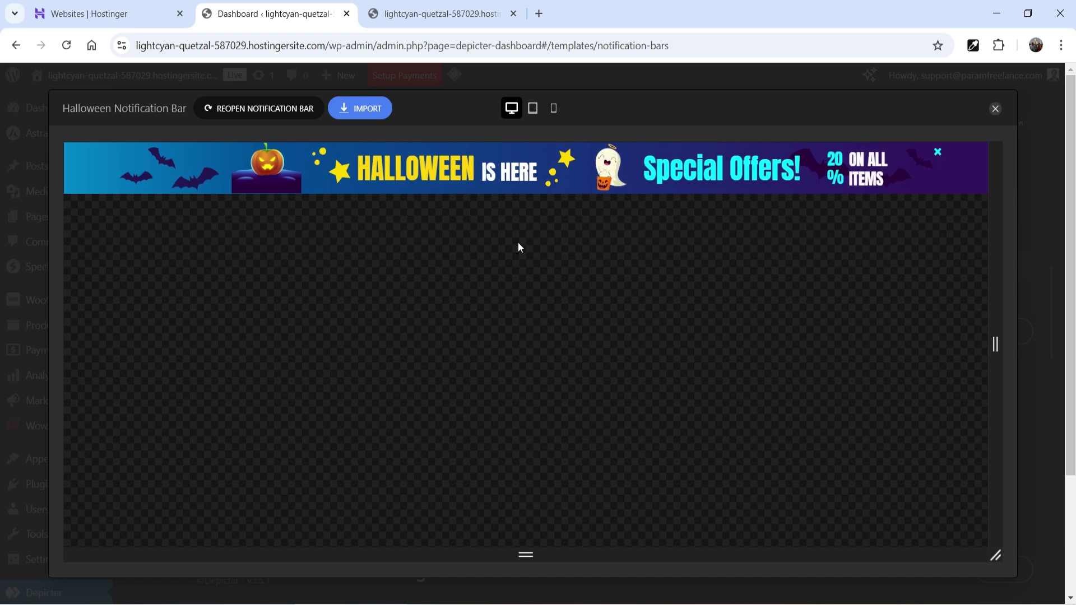
pyautogui.click(994, 110)
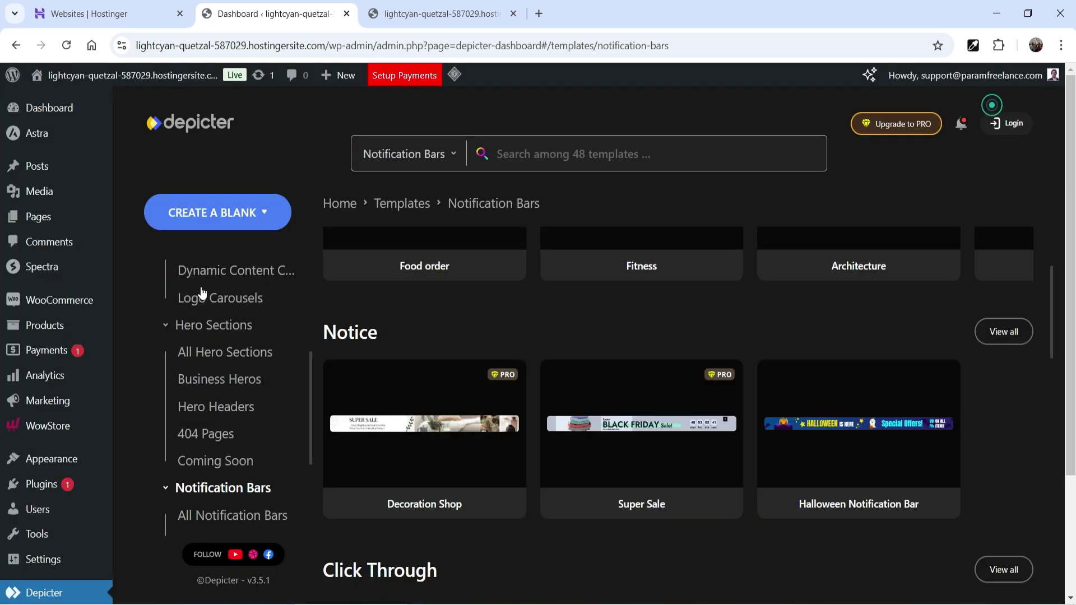
pyautogui.scroll(5, 256, 349)
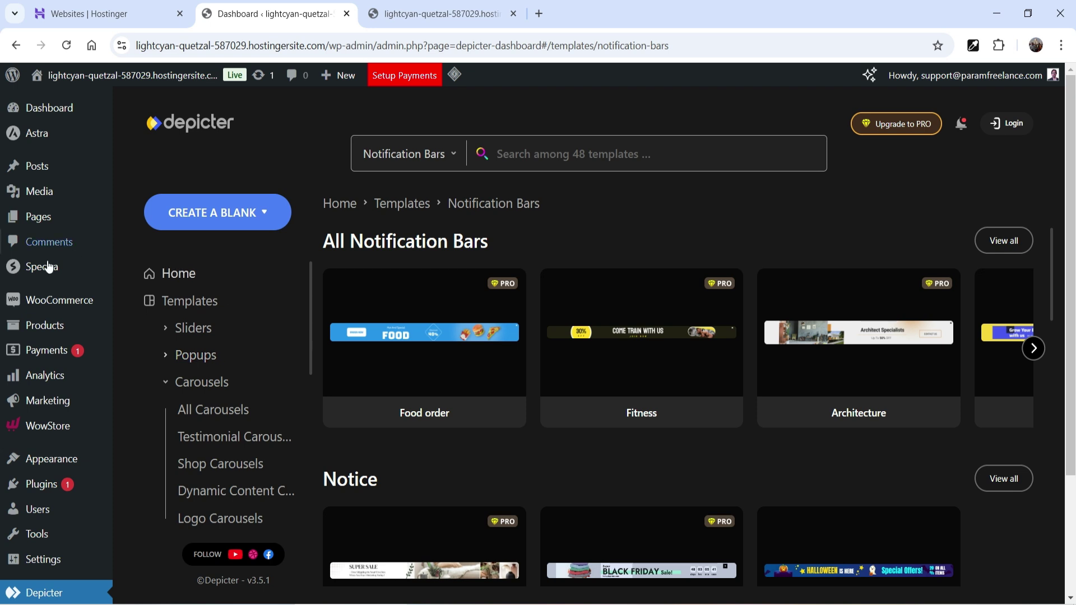
# Step: From the Depicter dashboard, request the PRO upgrade with an existing subscription, and log in to the Depicter members area
pyautogui.click(45, 593)
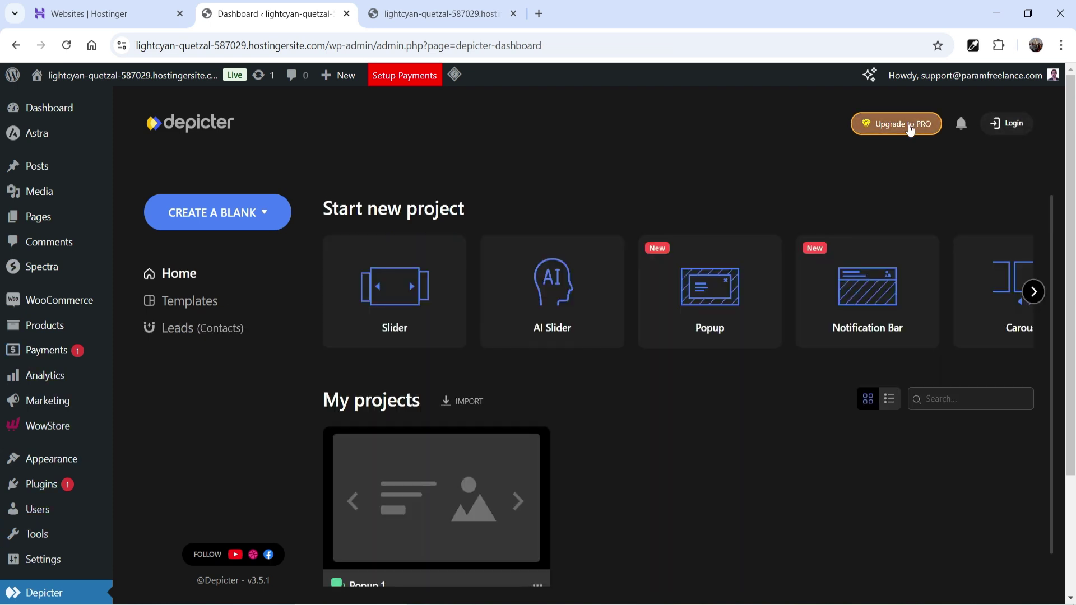
pyautogui.click(910, 127)
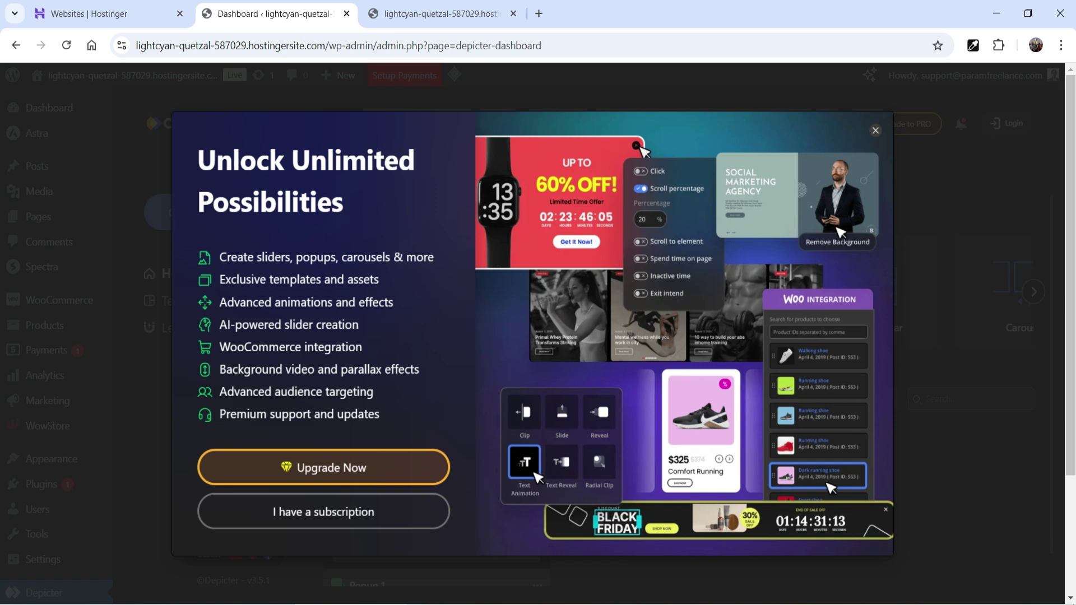
pyautogui.click(330, 511)
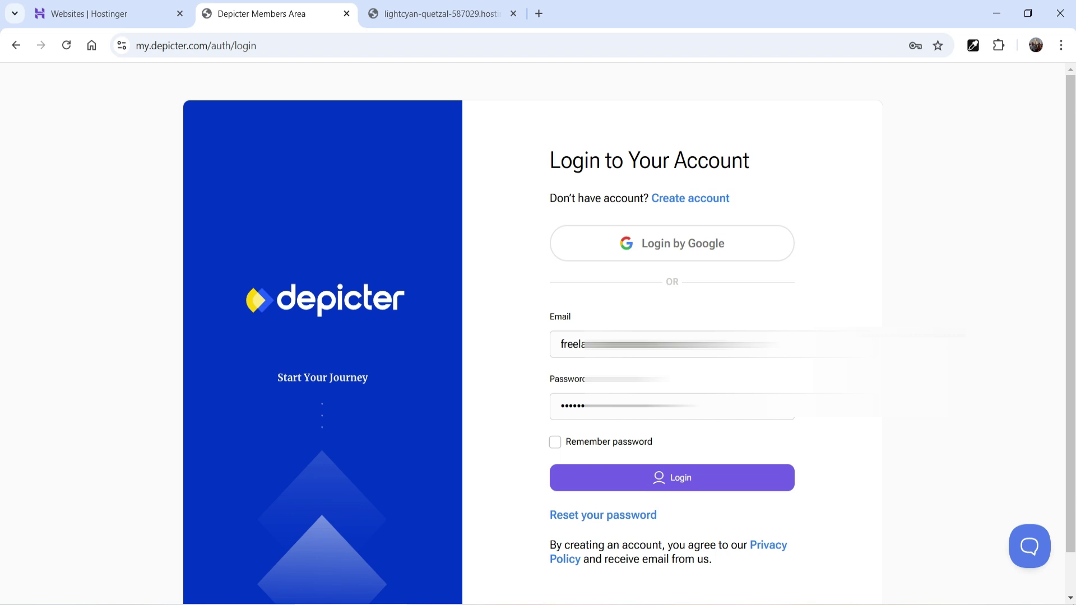
pyautogui.click(659, 476)
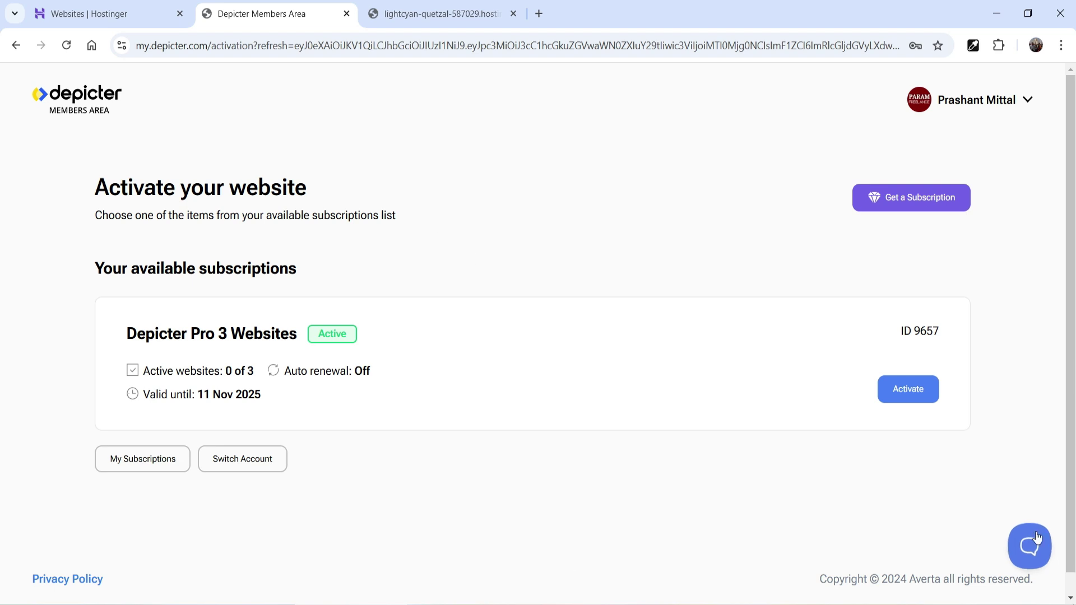
# Step: Activate the Depicter Pro 3 Websites subscription for the website and return to the Depicter dashboard
pyautogui.click(909, 395)
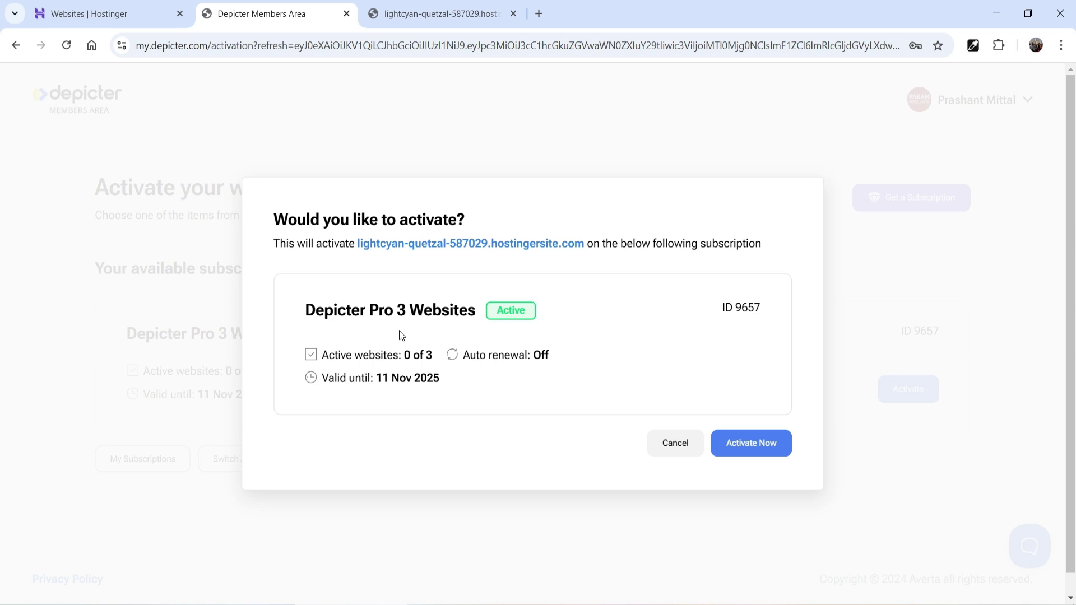
pyautogui.click(767, 448)
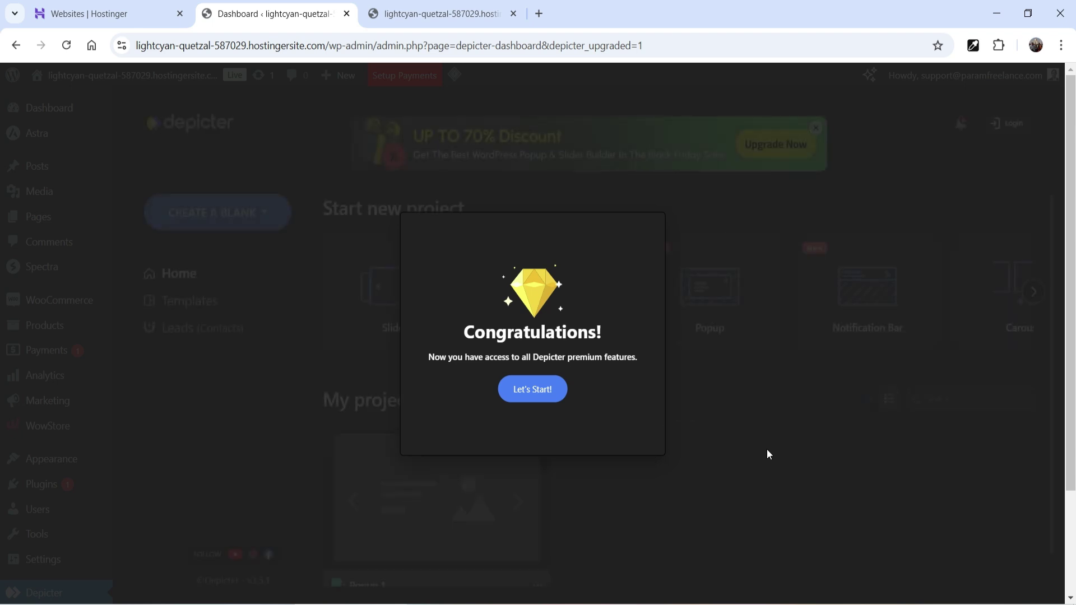
pyautogui.click(541, 396)
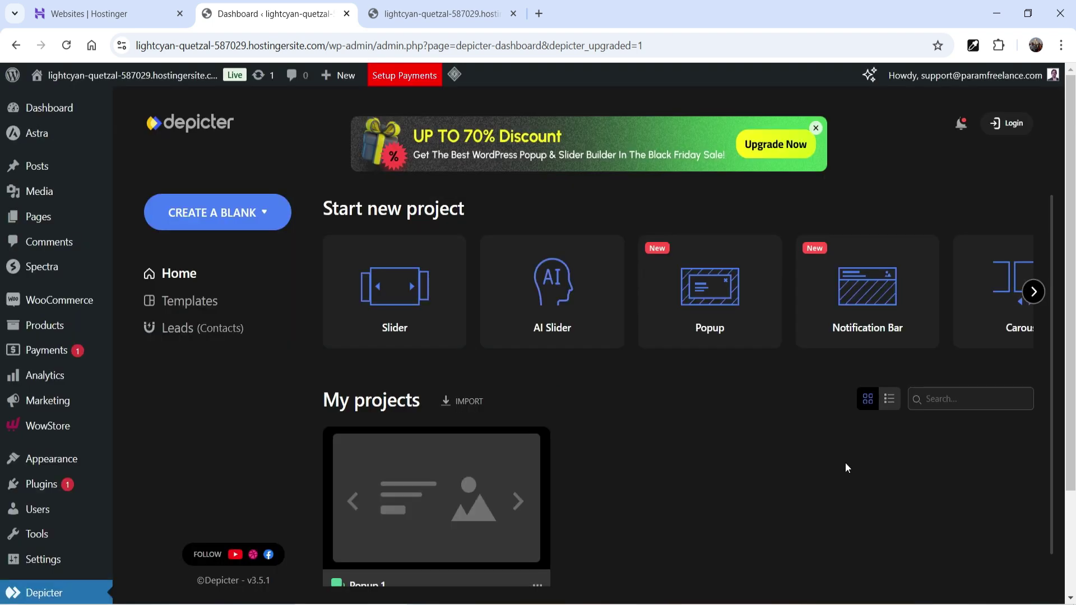
# Step: Show the full Depicter template library
pyautogui.click(189, 302)
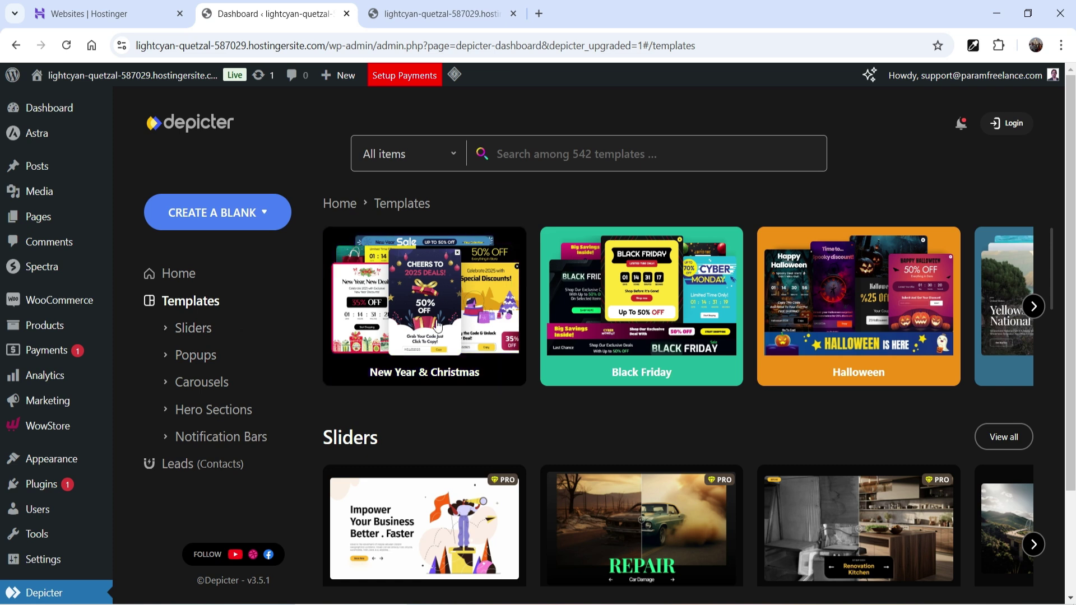
# Step: Browse the New Year & Christmas templates and preview the New year Big Saving popup, closing the preview when done
pyautogui.click(435, 303)
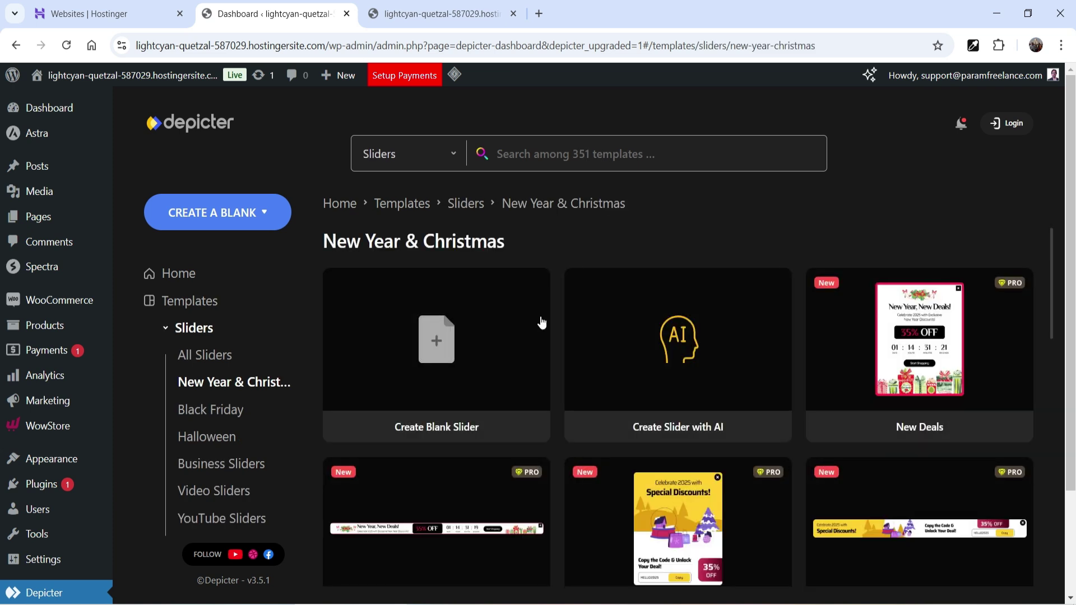
pyautogui.click(922, 336)
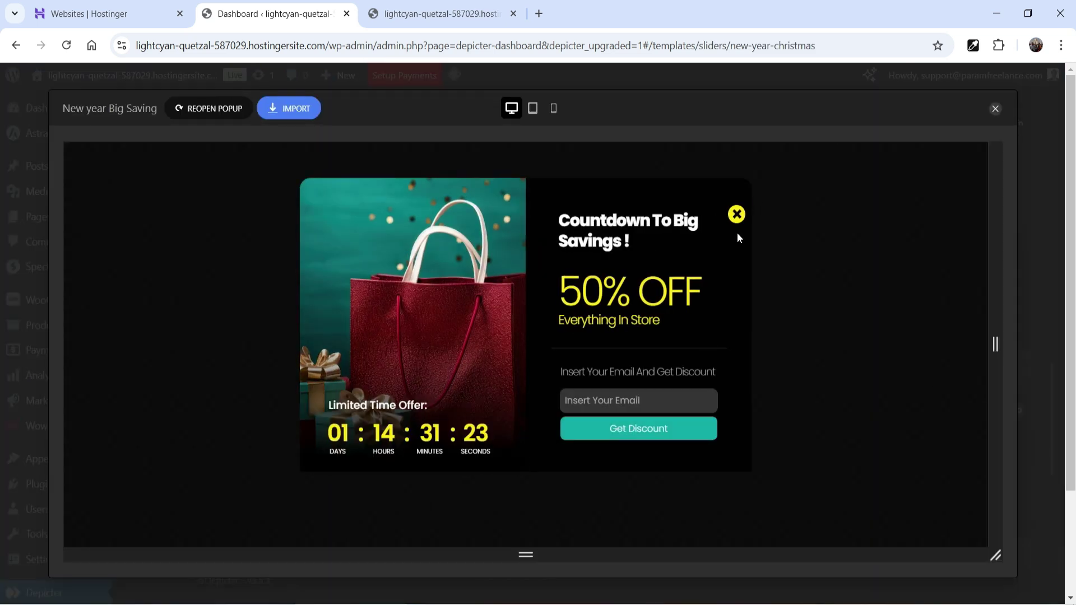
pyautogui.click(995, 109)
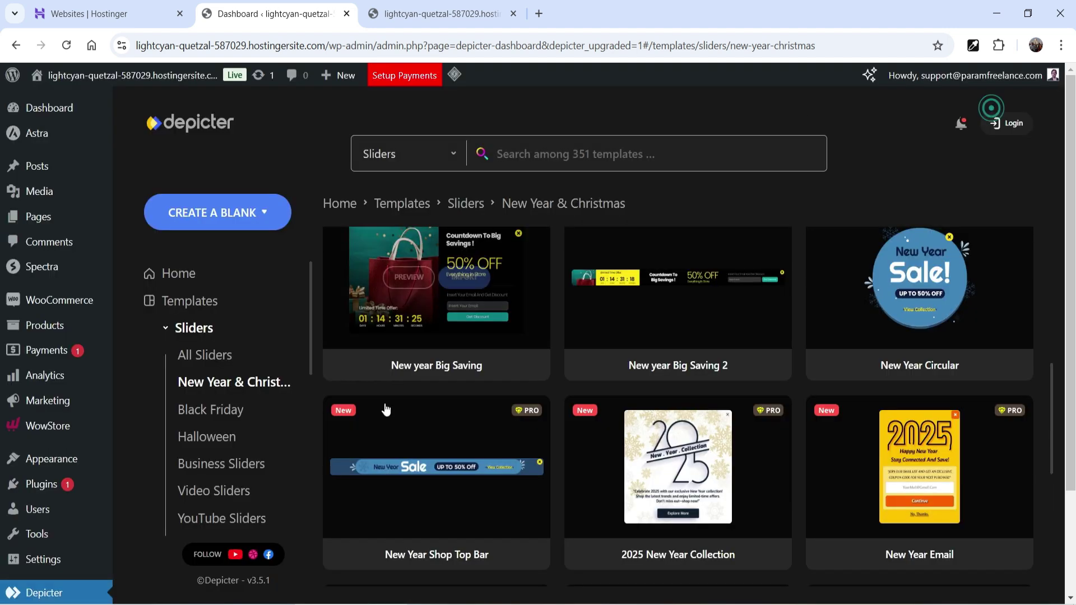
# Step: Show the WooCommerce Sliders templates and glance at the storefront home page for comparison
pyautogui.scroll(-4, 241, 353)
pyautogui.click(243, 355)
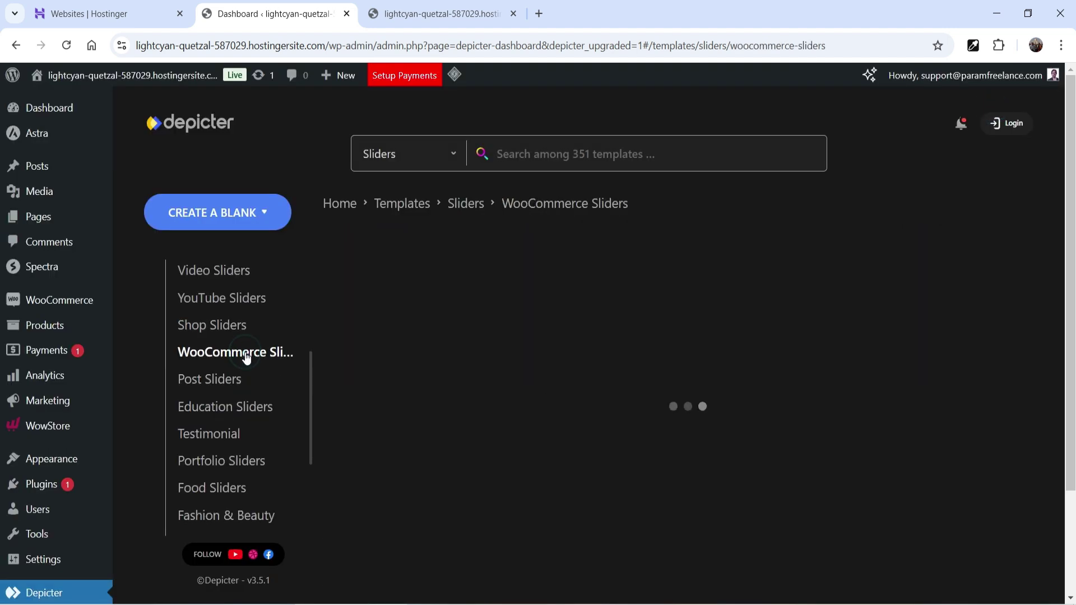
pyautogui.click(430, 12)
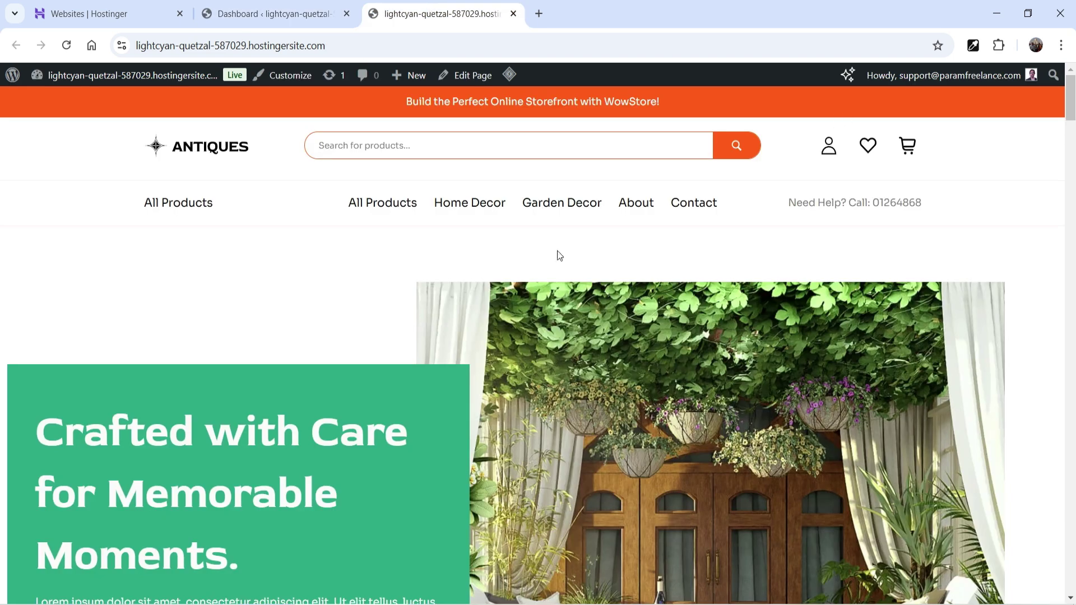
pyautogui.click(288, 15)
pyautogui.scroll(-2, 1, 263)
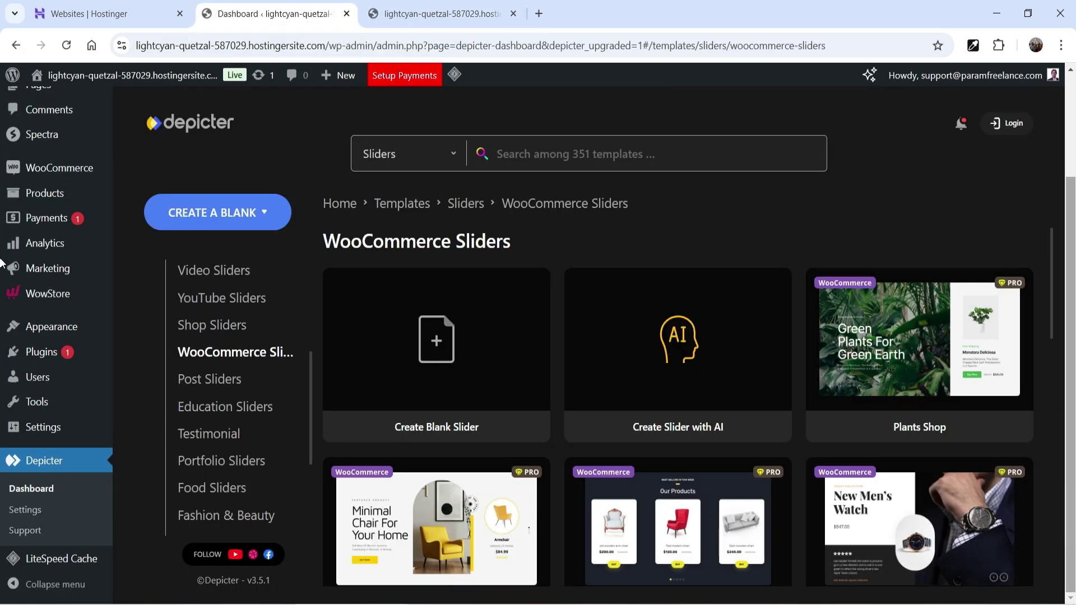
pyautogui.scroll(-3, 785, 393)
# Step: Preview the Minimal Shop slider template and import it with SVG files enabled
pyautogui.moveTo(730, 463)
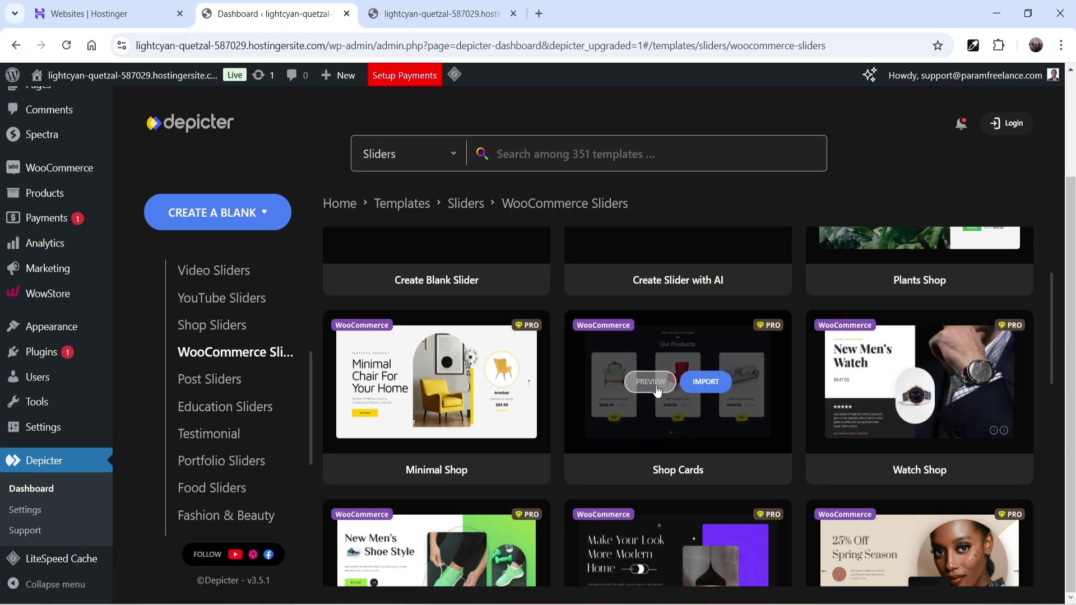
pyautogui.moveTo(415, 381)
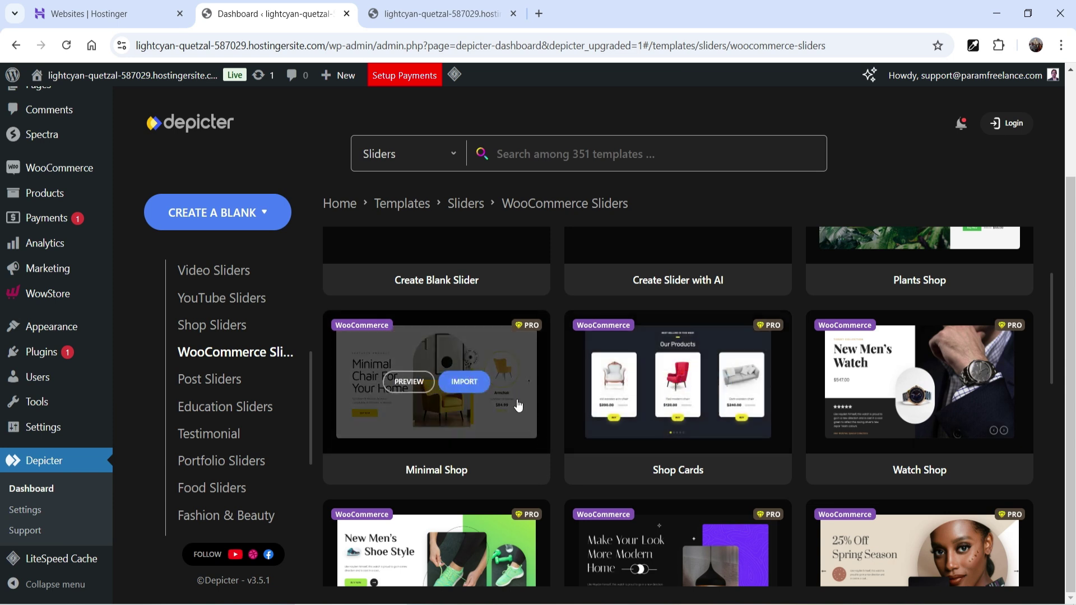
pyautogui.click(402, 385)
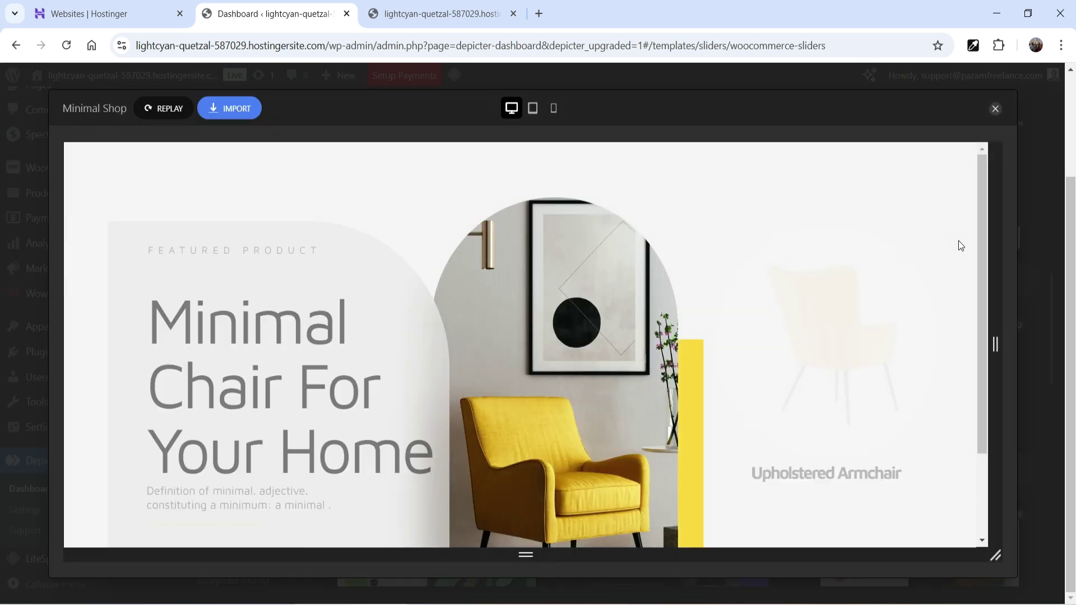
pyautogui.click(229, 108)
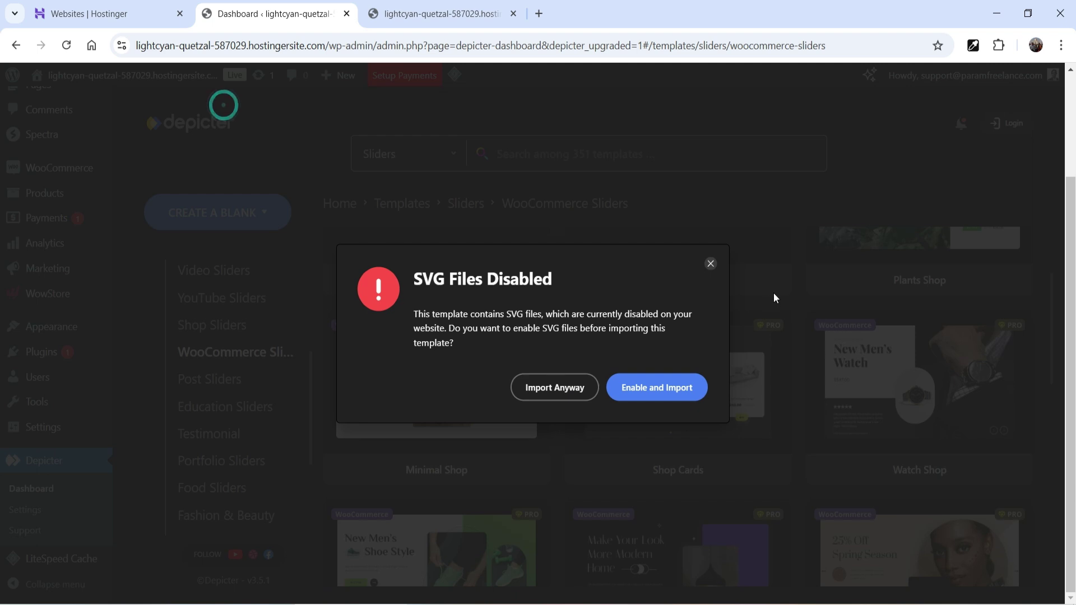
pyautogui.click(674, 392)
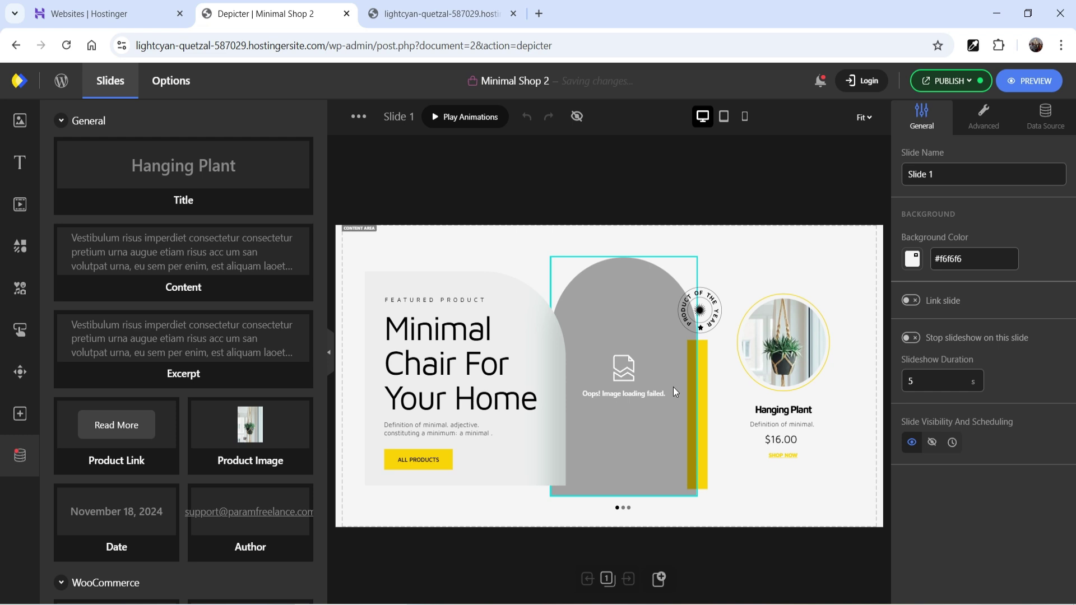
# Step: Select the arched image in the imported slide and compare the slide's product with the New Arrivals on the storefront home page
pyautogui.click(660, 383)
pyautogui.click(415, 13)
pyautogui.scroll(-10, 694, 297)
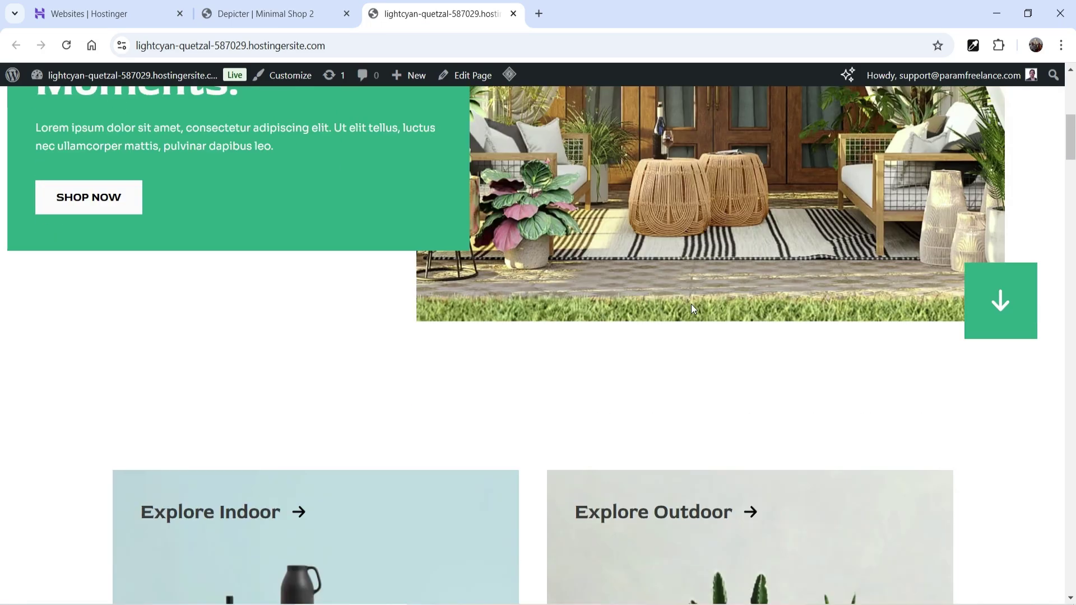
pyautogui.scroll(-14, 691, 305)
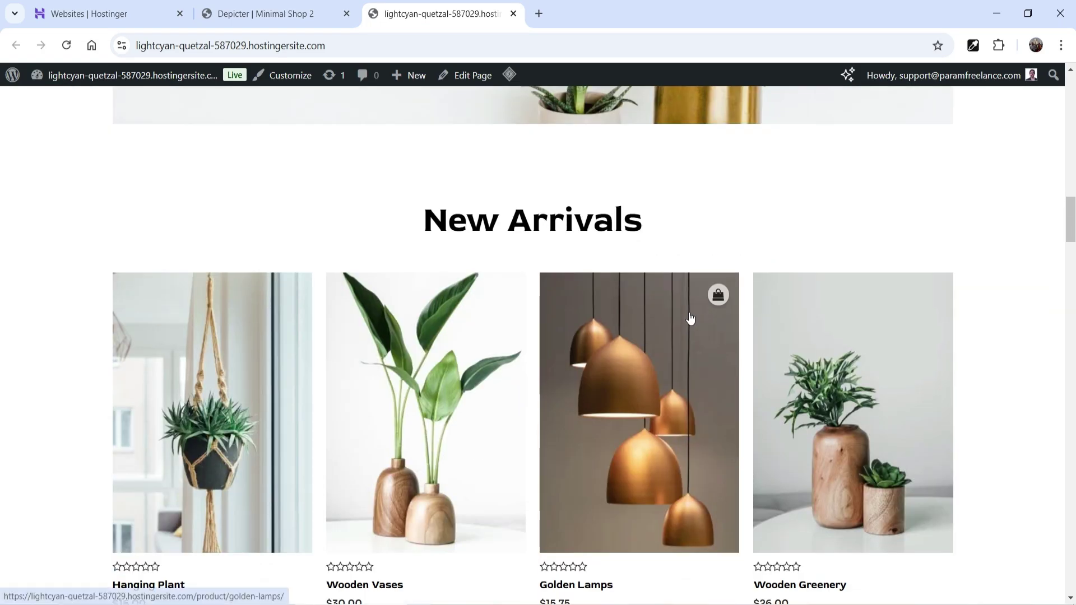
pyautogui.click(306, 21)
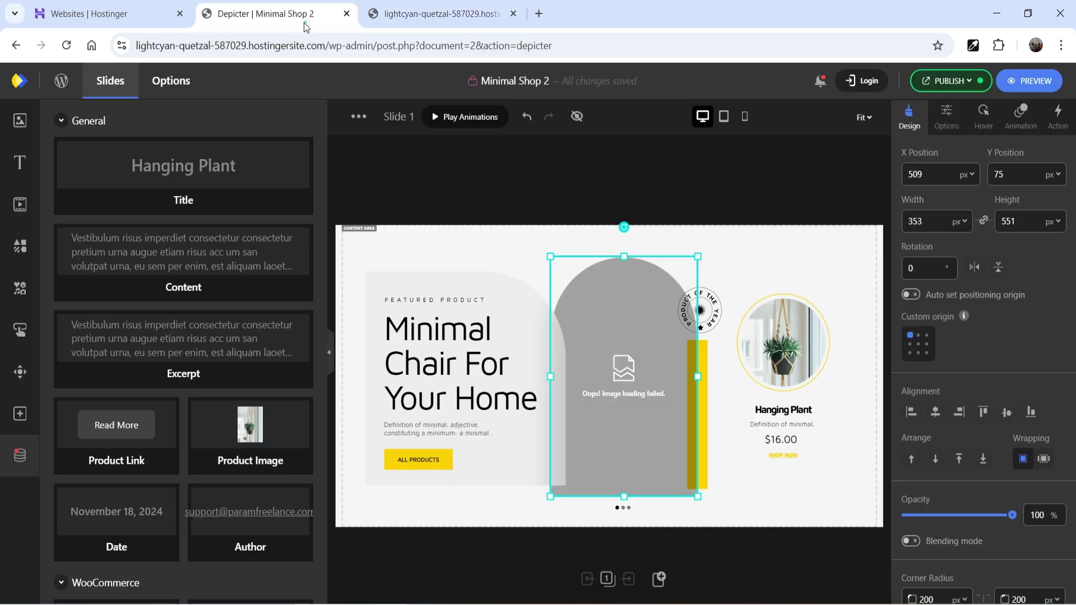
# Step: Check the slide's tablet and mobile layouts and return to the desktop view
pyautogui.click(724, 116)
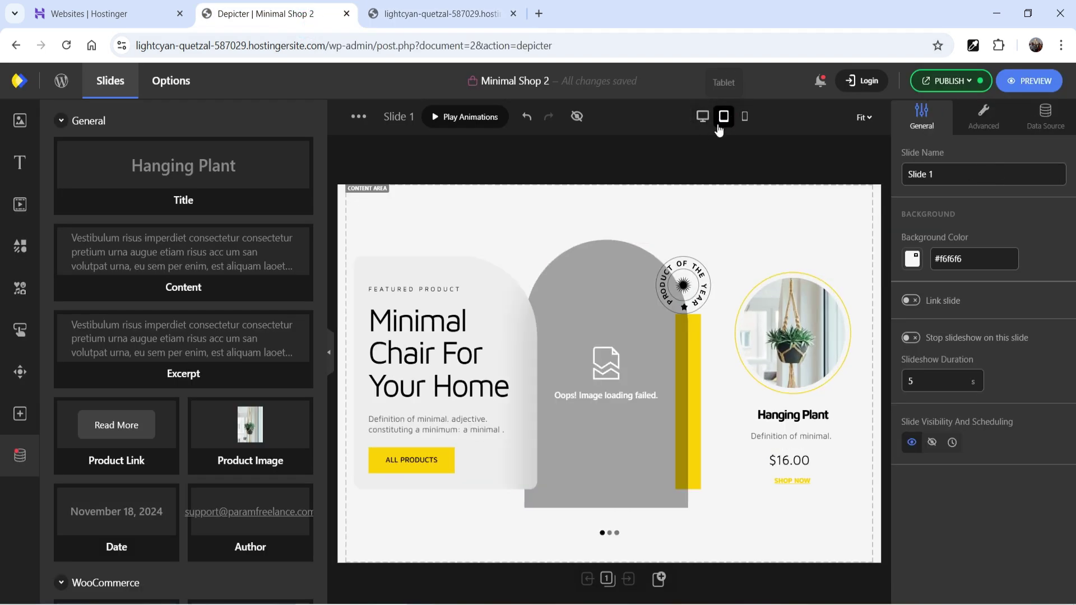
pyautogui.click(744, 116)
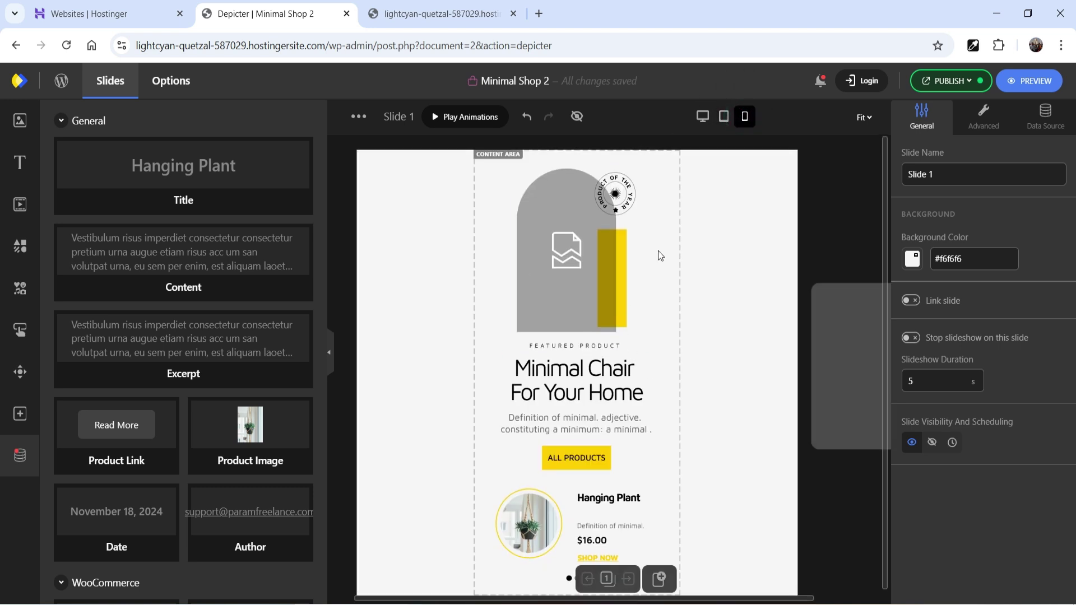
pyautogui.click(702, 116)
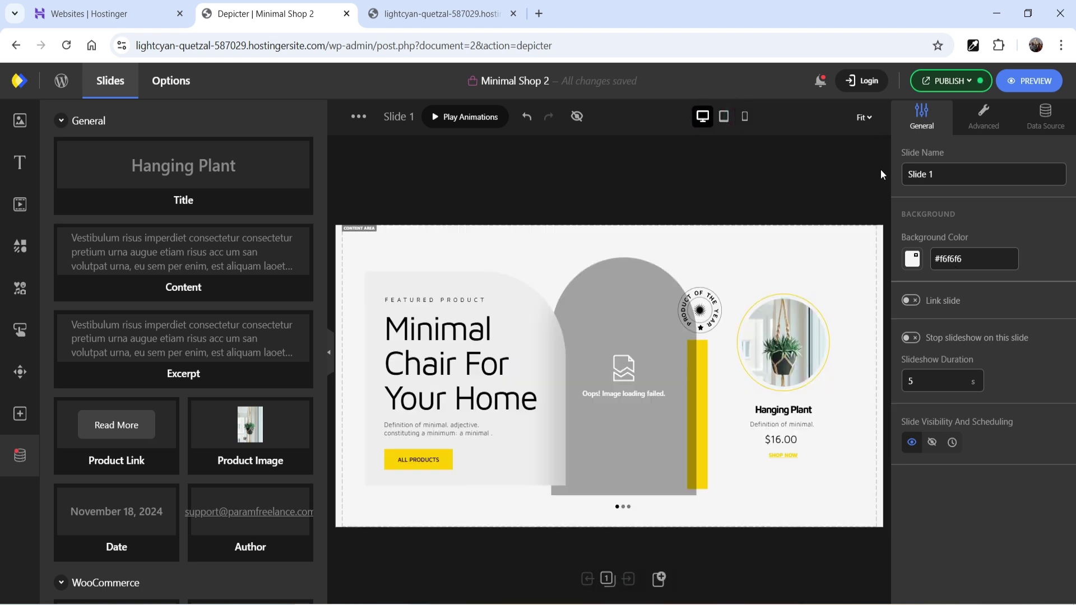
# Step: Publish the Minimal Shop 2 slider and copy its shortcode
pyautogui.click(951, 80)
pyautogui.click(903, 216)
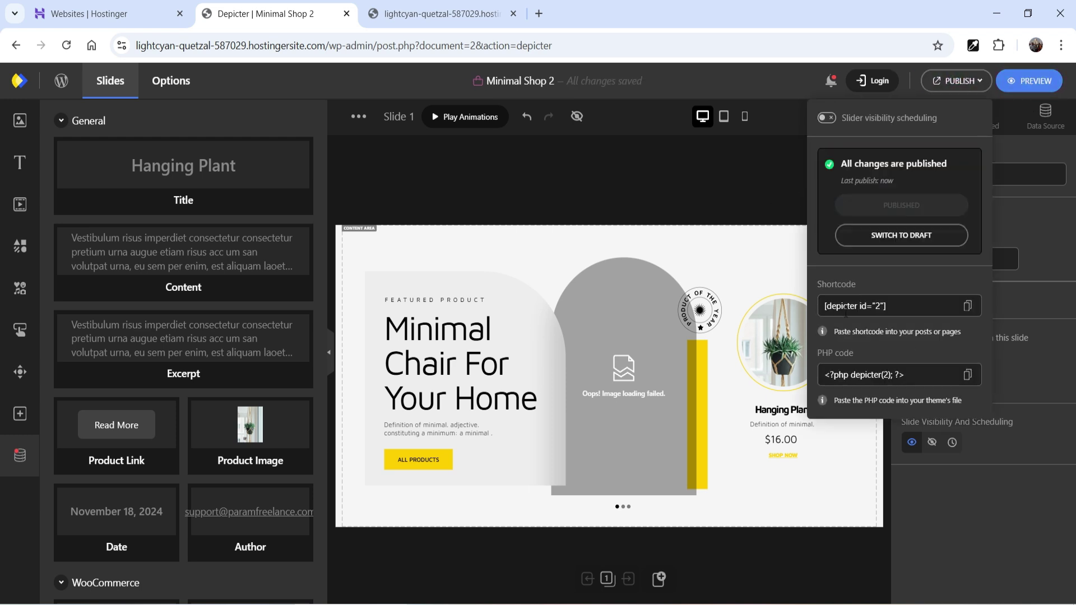
pyautogui.click(968, 306)
# Step: Open the storefront's Home page for editing in the WordPress block editor
pyautogui.click(437, 13)
pyautogui.scroll(4, 505, 212)
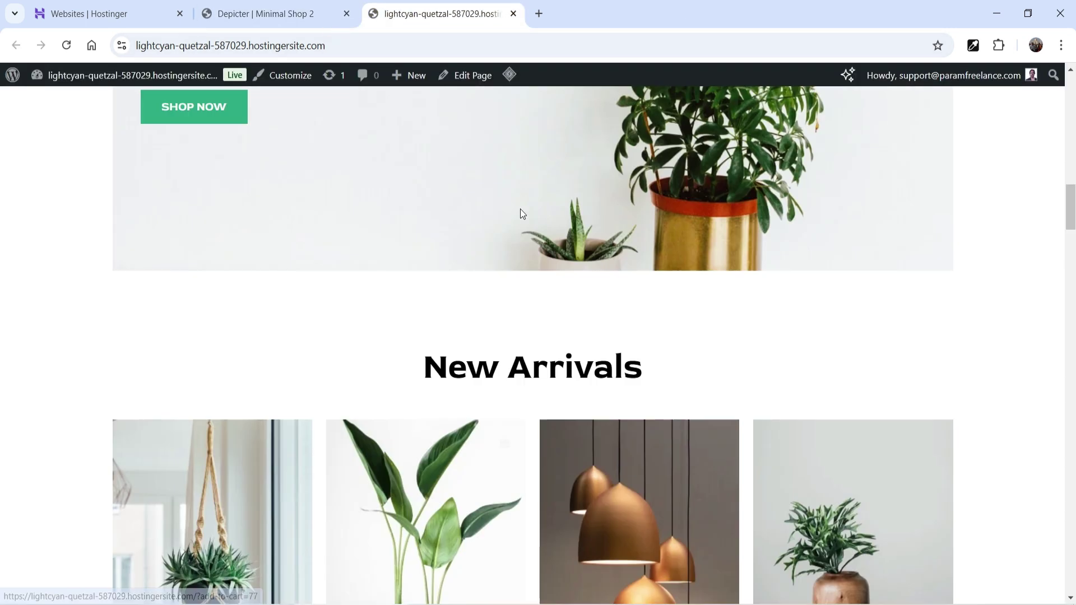
pyautogui.scroll(15, 521, 211)
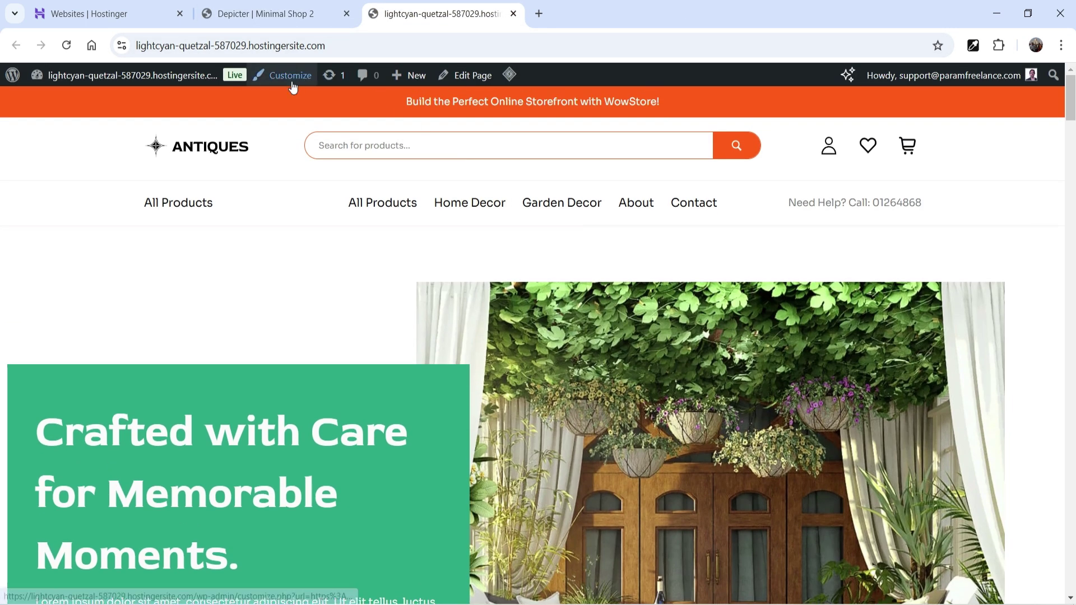
pyautogui.click(465, 75)
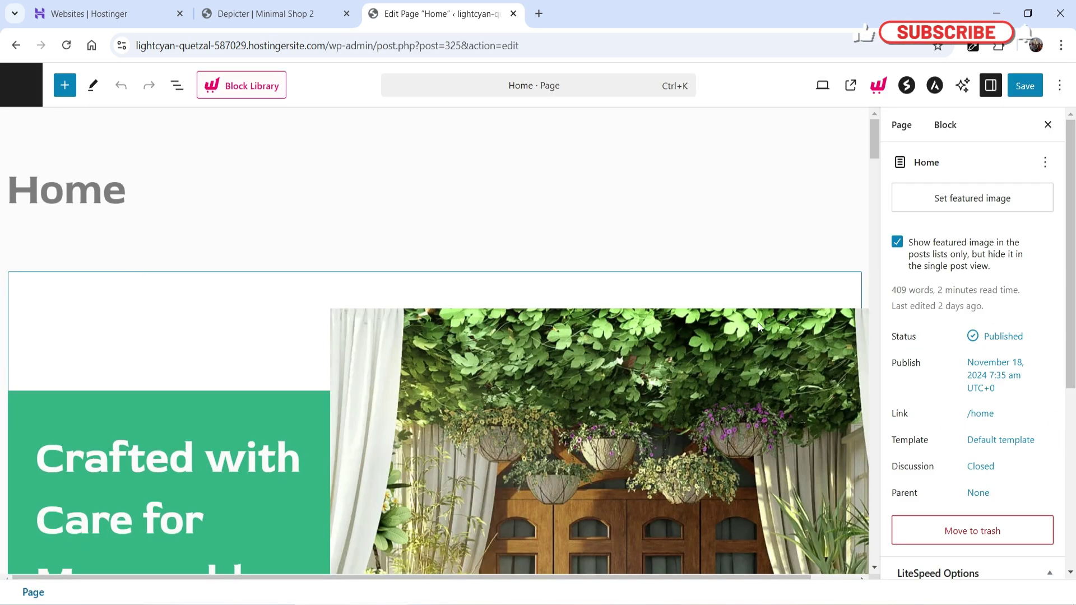
# Step: Add a Shortcode block at the end of the Home page, below the shipping and payment feature cards
pyautogui.scroll(-6, 876, 179)
pyautogui.moveTo(876, 177); pyautogui.dragTo(874, 541)
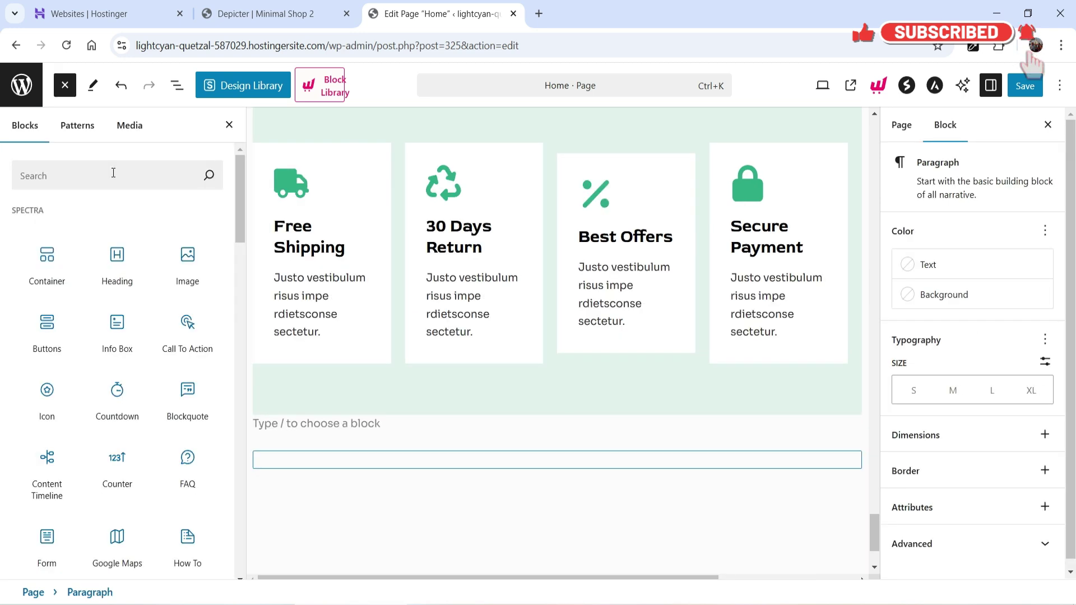
pyautogui.click(105, 162)
pyautogui.write('short')
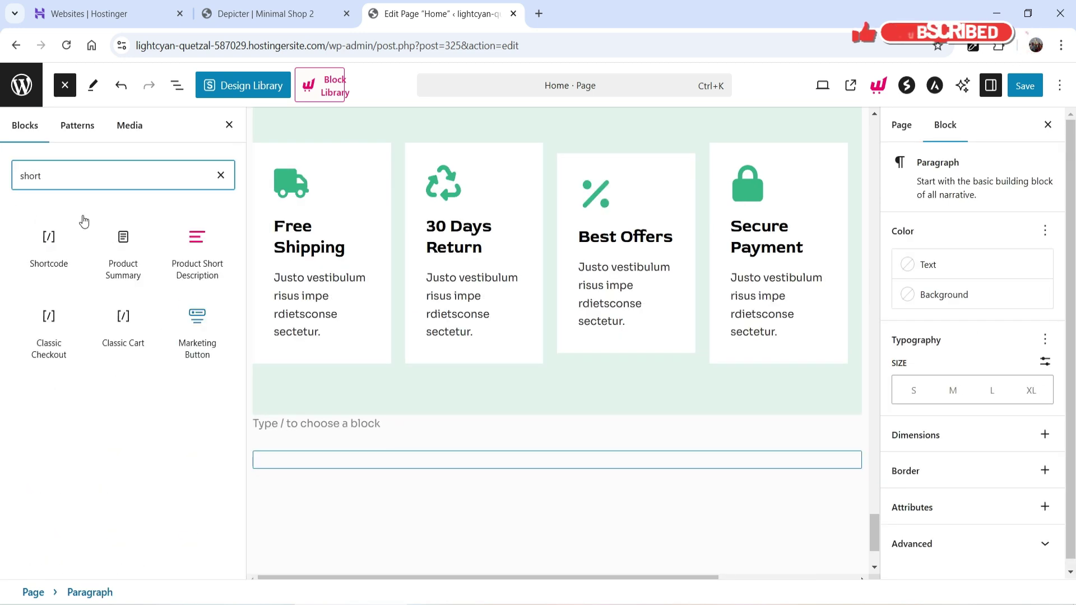
pyautogui.moveTo(48, 241); pyautogui.dragTo(421, 486)
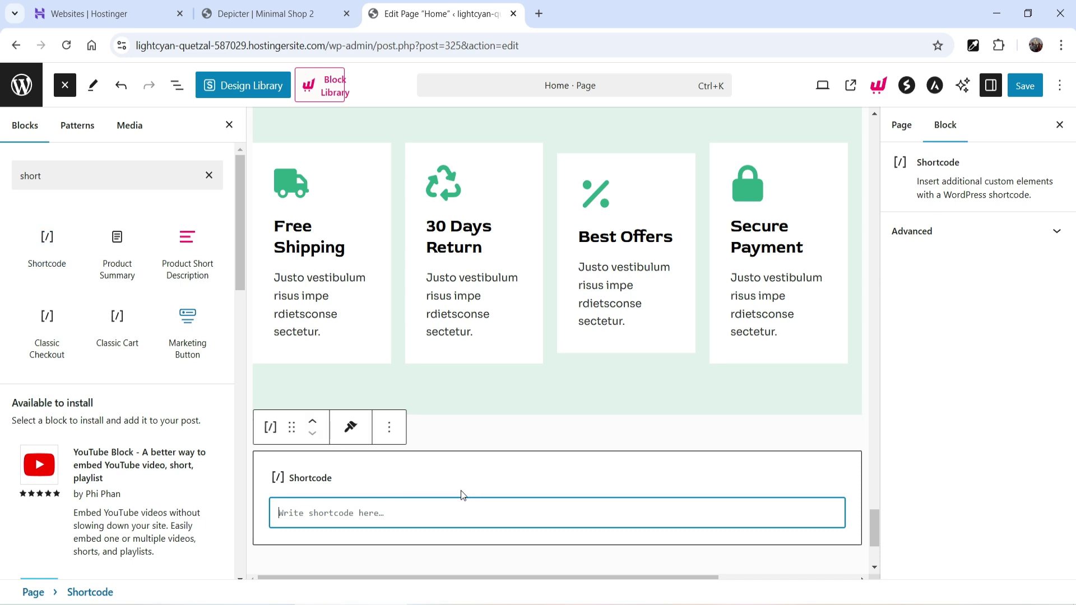
# Step: Paste the shortcode [depicter id="2"] into the Shortcode block and save the page
pyautogui.click(435, 505)
pyautogui.hotkey('ctrl', 'v')
pyautogui.click(1024, 85)
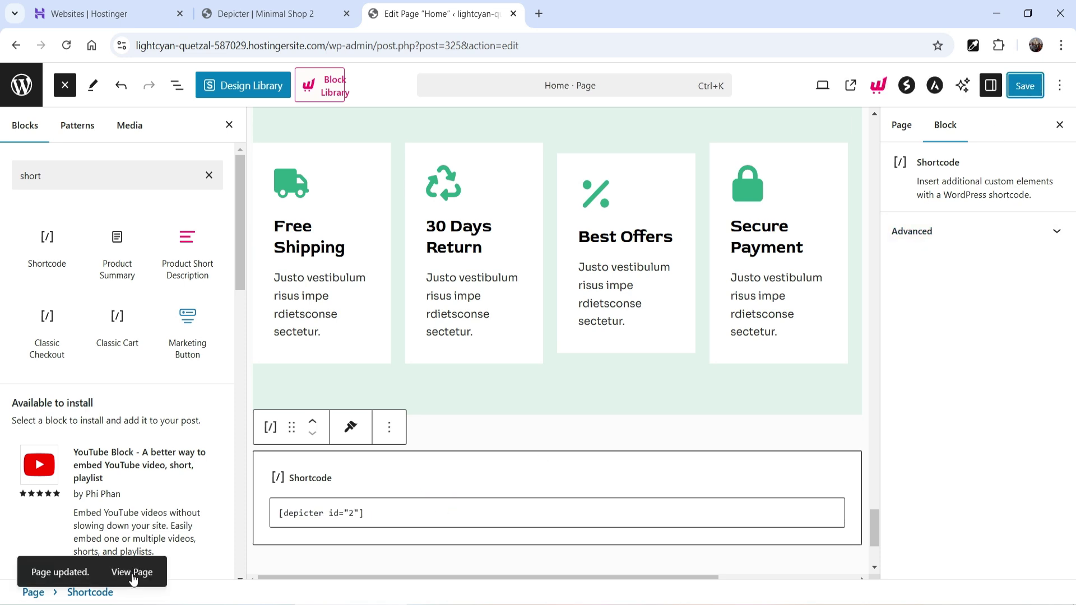
# Step: View the updated Home page in a new browser tab and examine the embedded slider above the footer
pyautogui.rightClick(140, 570)
pyautogui.click(184, 428)
pyautogui.hotkey('ctrl', 'Tab')
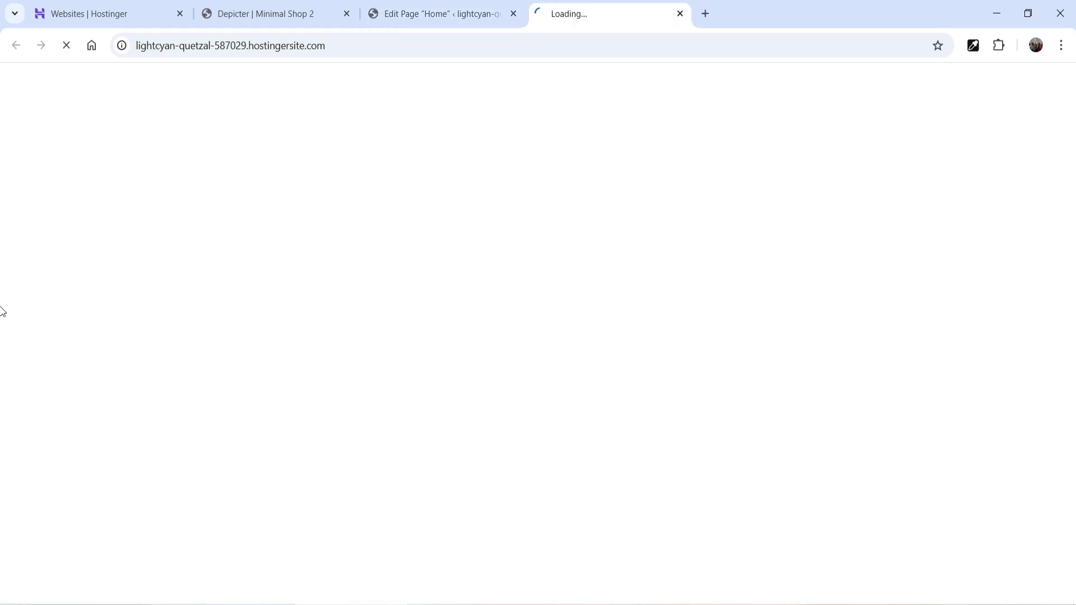
pyautogui.moveTo(1072, 108); pyautogui.dragTo(1074, 558)
pyautogui.scroll(-2, 2, 562)
pyautogui.scroll(3, 1011, 377)
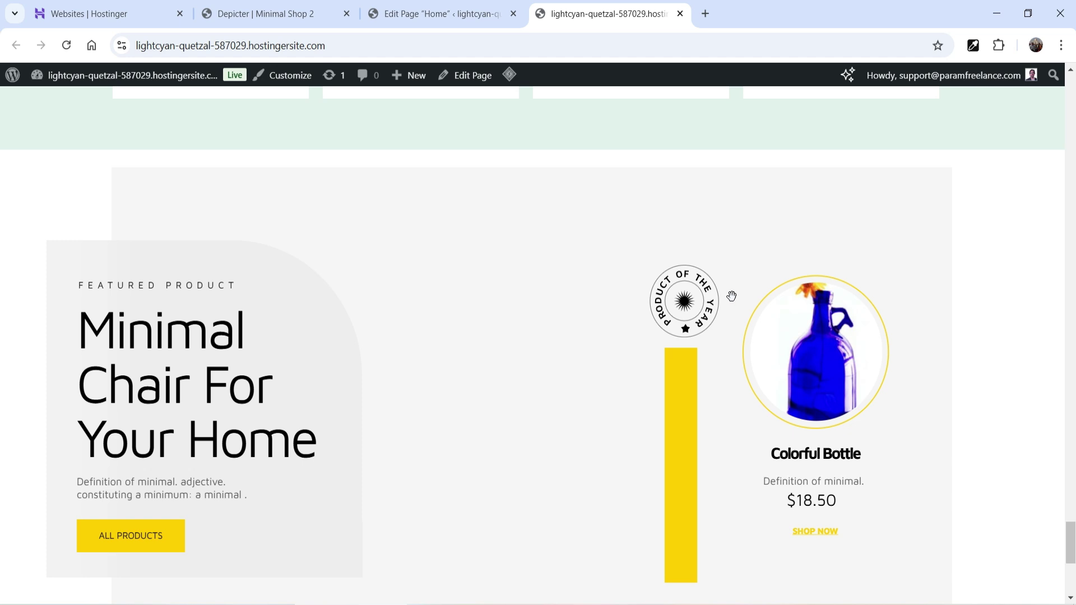
pyautogui.scroll(-2, 933, 345)
pyautogui.scroll(1, 467, 475)
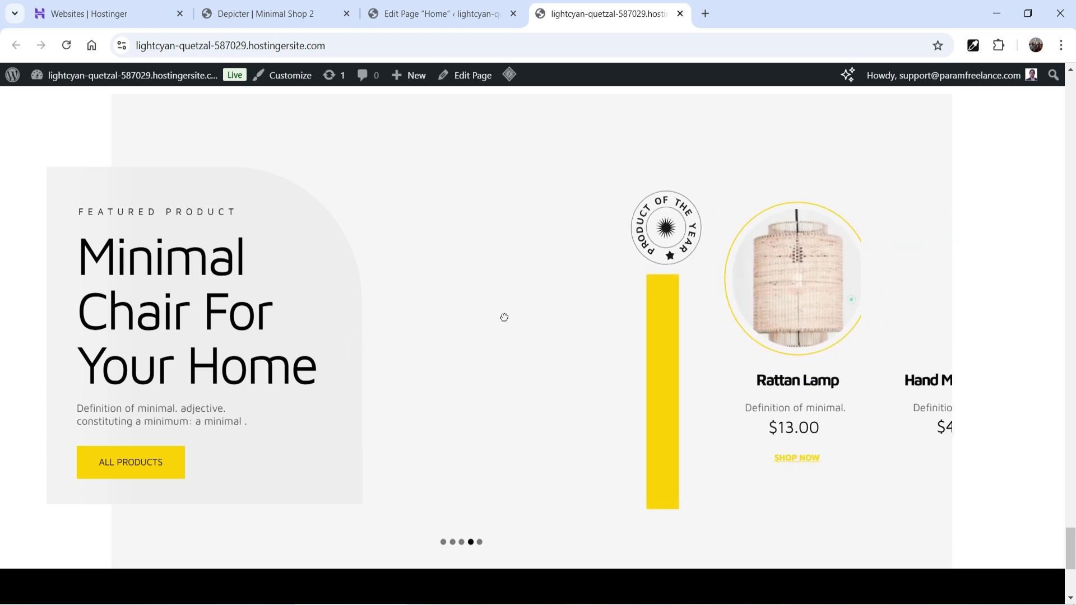
# Step: Close the slider's publishing options and leave the slide editor for the Depicter template library
pyautogui.click(297, 15)
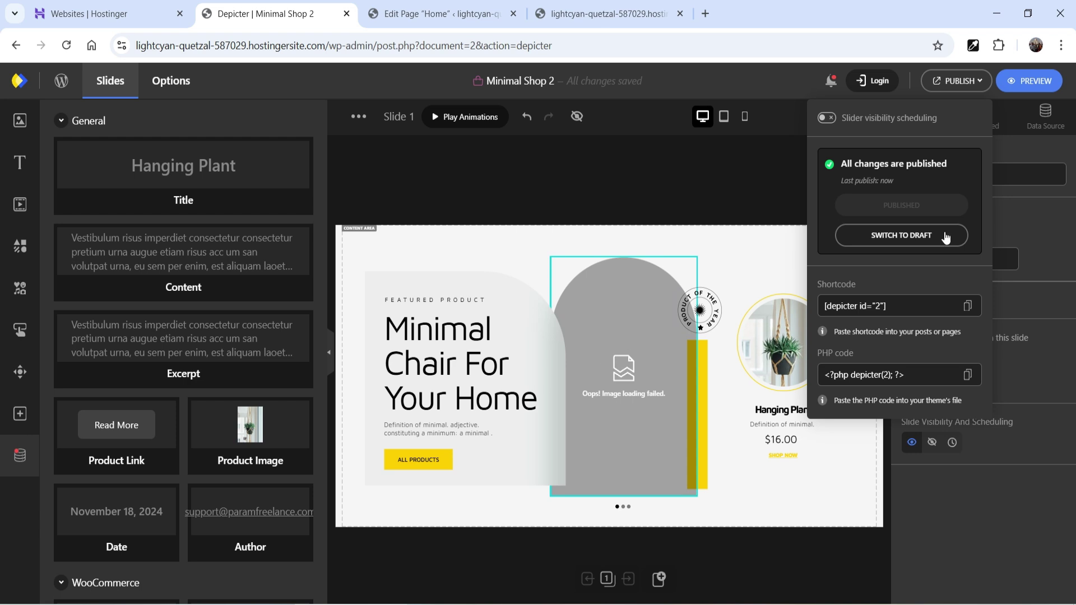
pyautogui.click(981, 84)
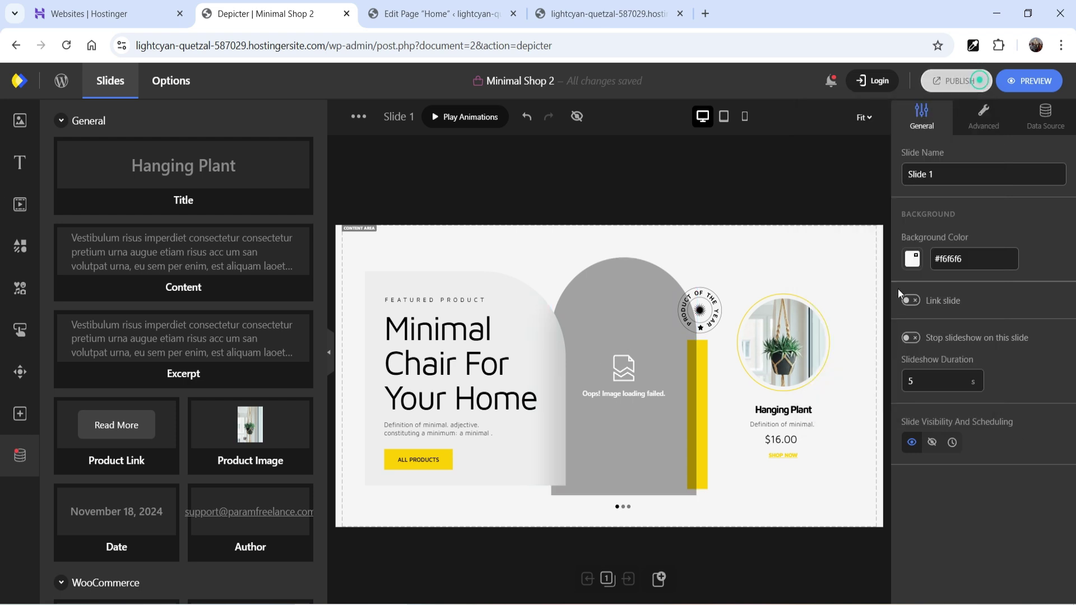
pyautogui.click(61, 81)
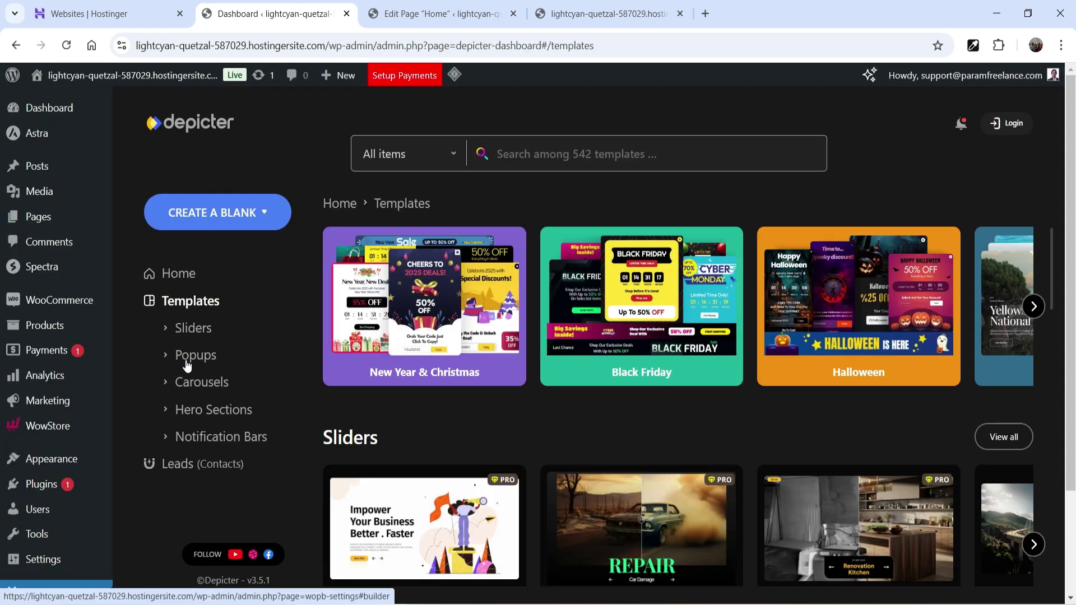
# Step: Browse the Hero Sections templates, including Business Heros and Hero Headers, and preview the Consulting Video template
pyautogui.click(214, 415)
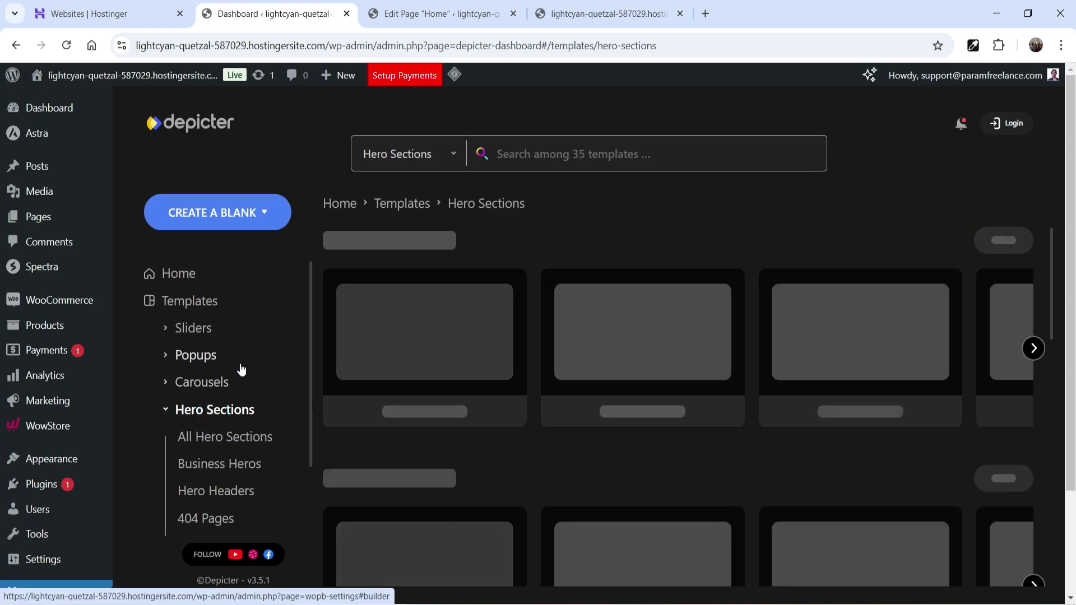
pyautogui.scroll(-2, 1031, 443)
pyautogui.click(1032, 441)
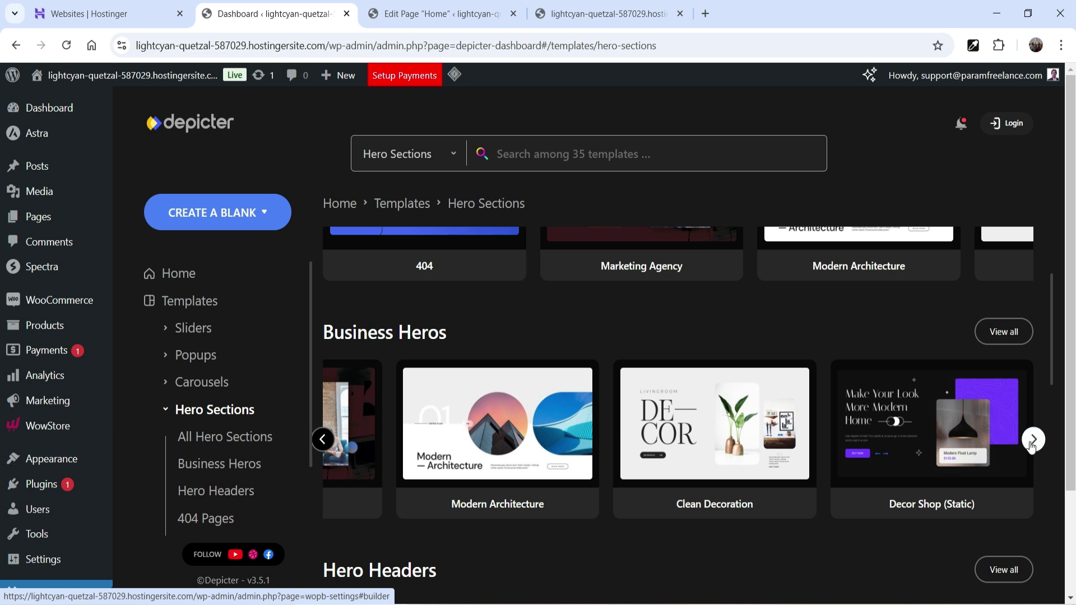
pyautogui.scroll(2, 1018, 448)
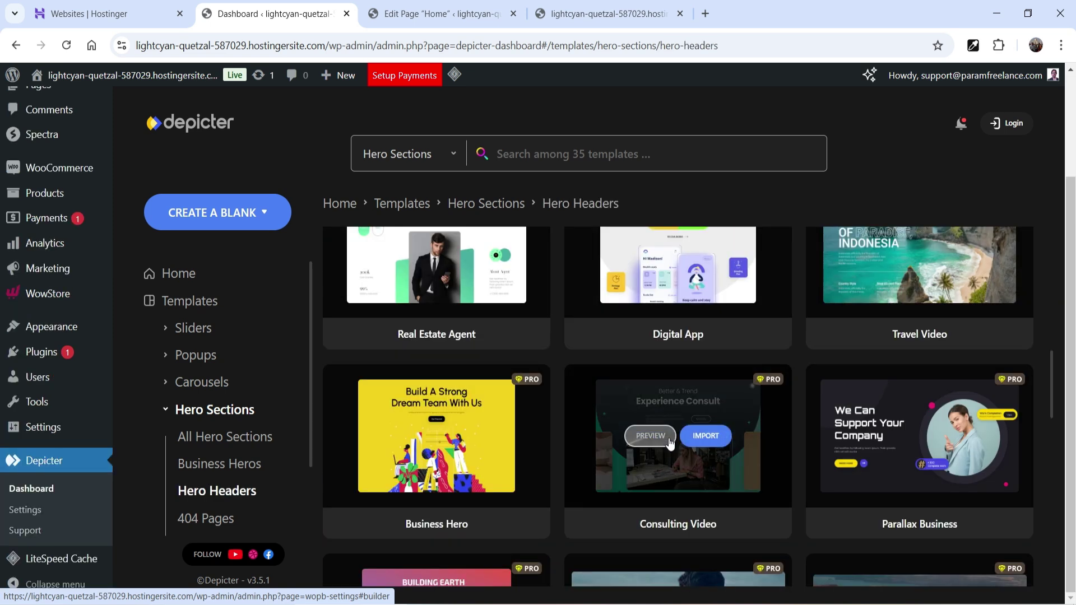
pyautogui.click(658, 436)
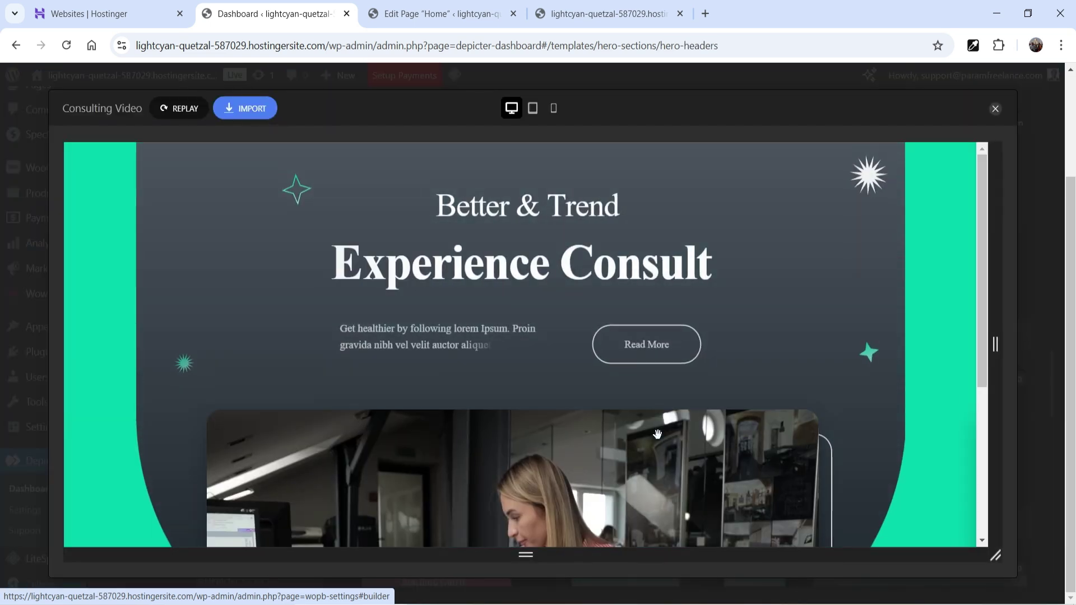
# Step: Import the Consulting Video hero template and examine the settings of its video, the "Better & Trend" heading and the paragraph text
pyautogui.click(995, 111)
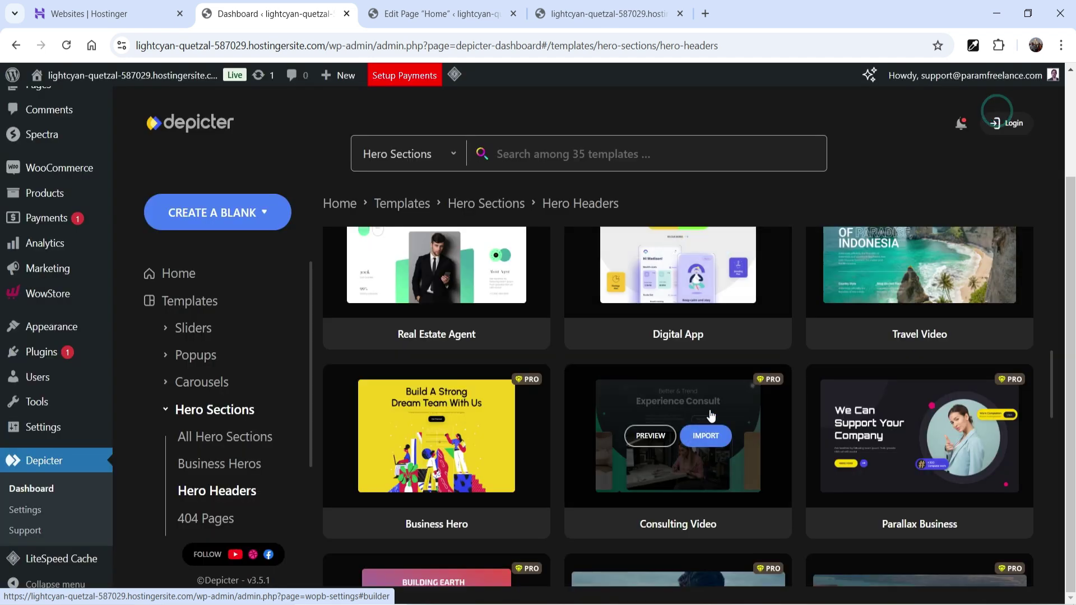
pyautogui.click(712, 438)
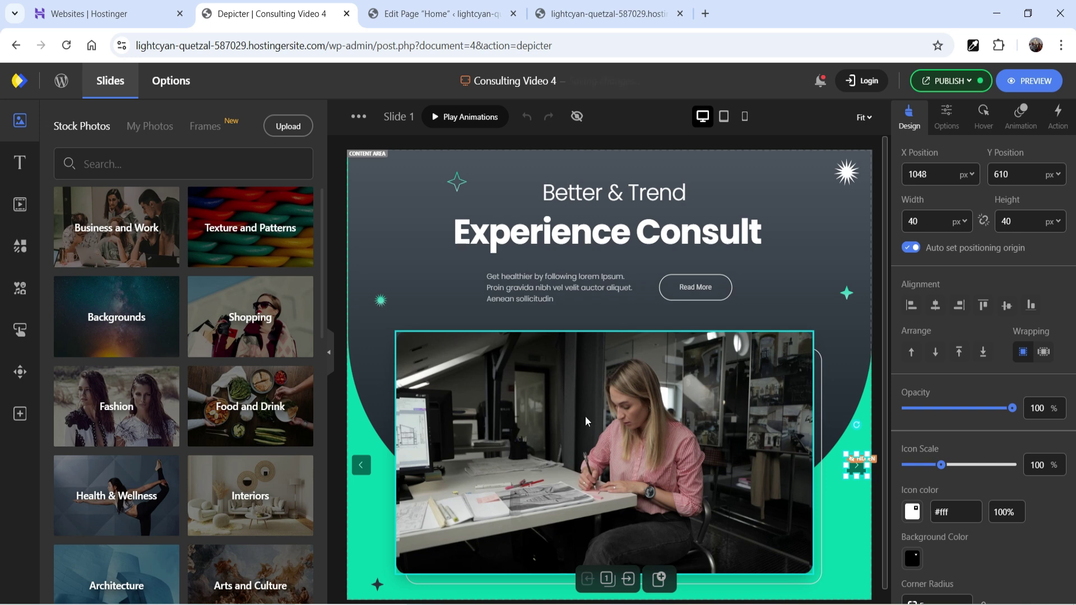
pyautogui.click(536, 440)
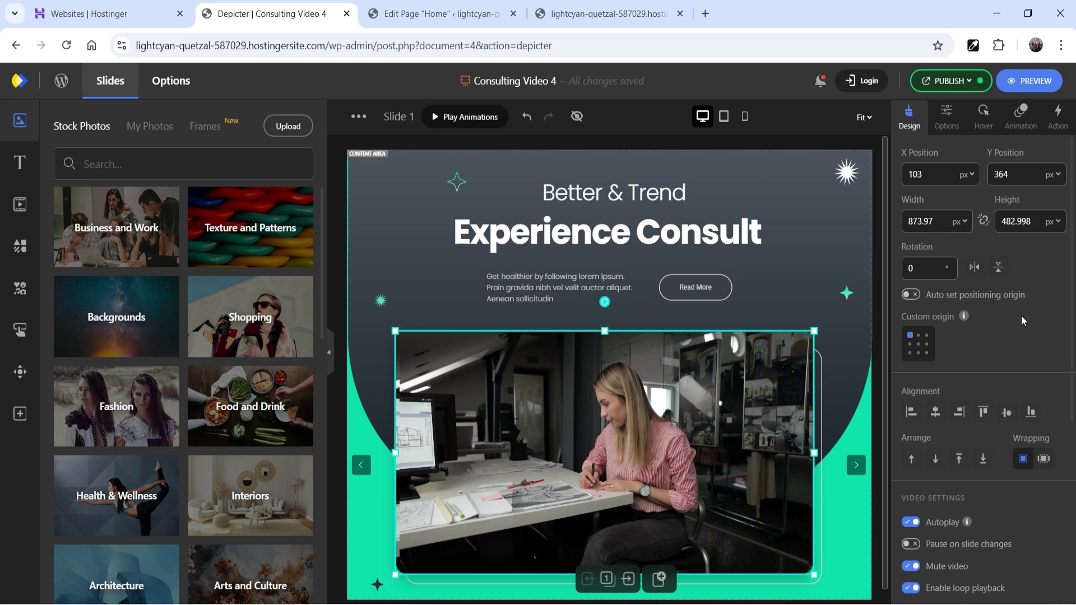
pyautogui.scroll(-5, 1014, 328)
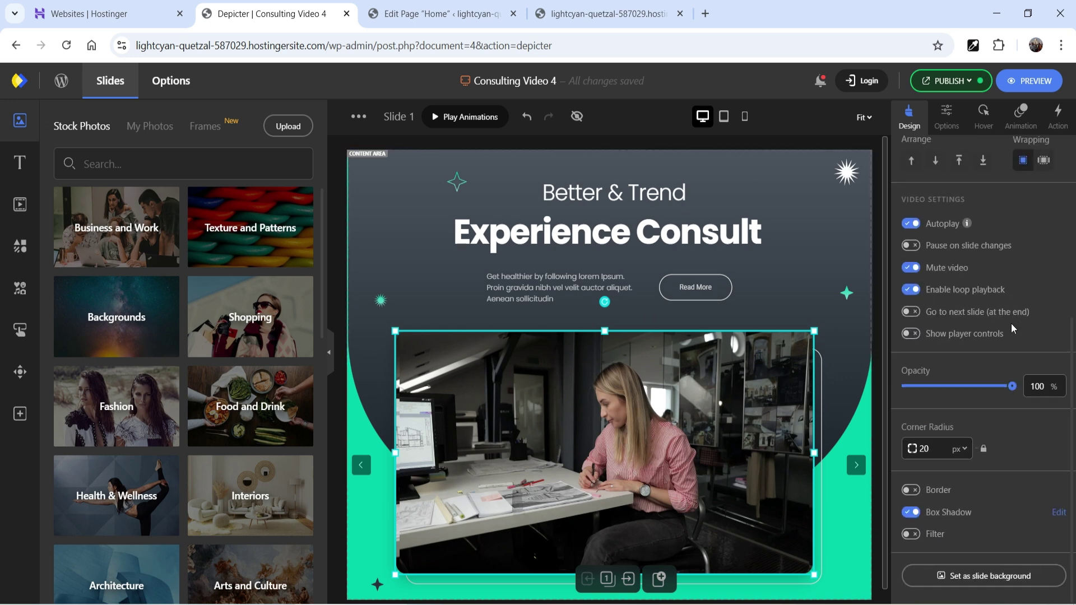
pyautogui.click(602, 198)
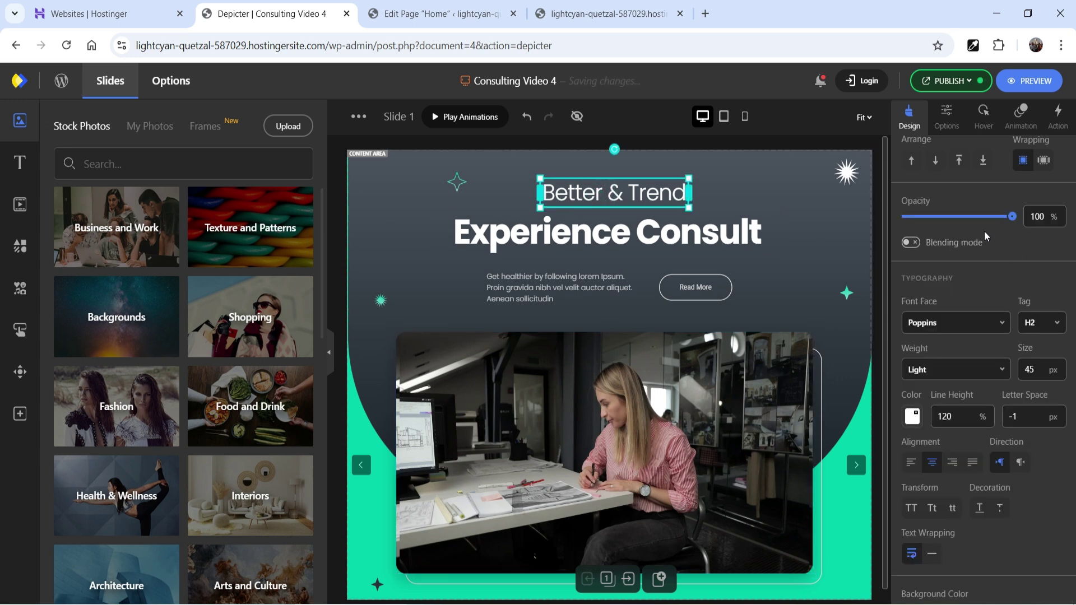
pyautogui.click(541, 275)
pyautogui.scroll(-1, 673, 314)
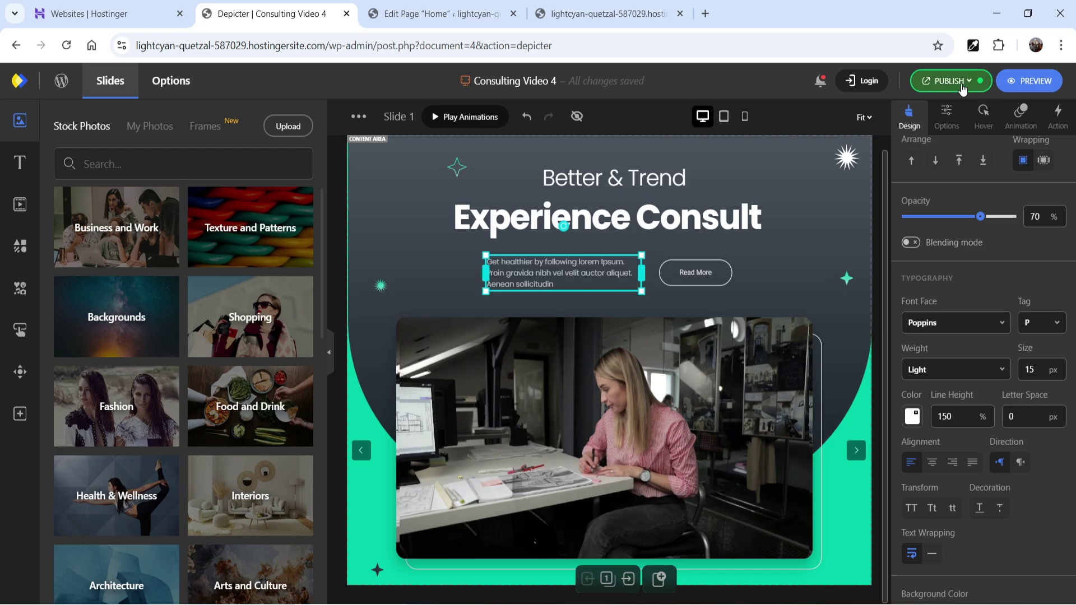
# Step: Publish the Consulting Video hero section and copy its shortcode
pyautogui.click(959, 84)
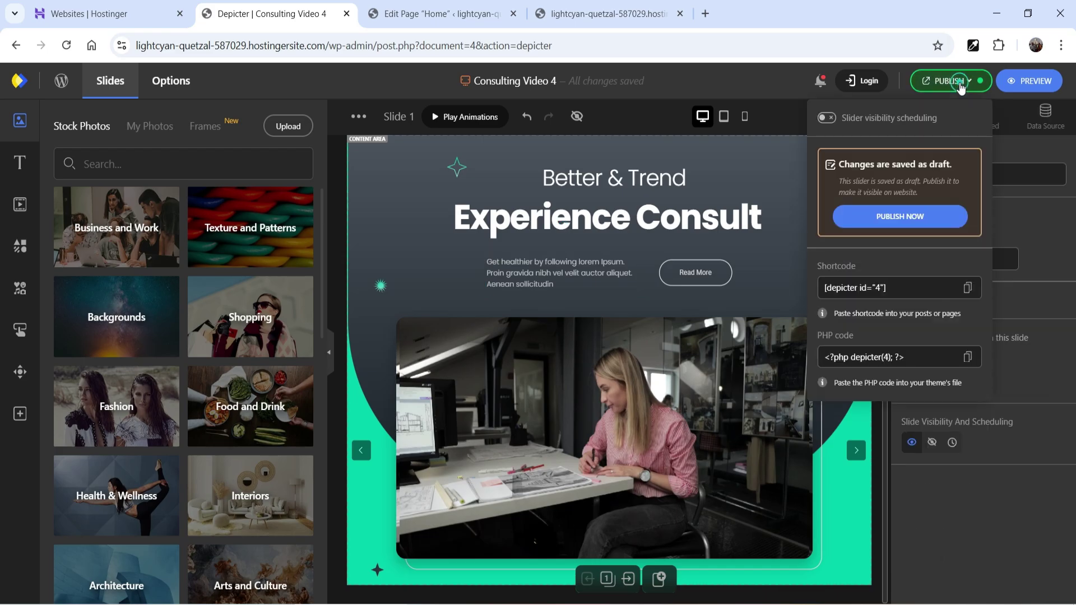
pyautogui.click(886, 224)
pyautogui.click(967, 306)
# Step: Add a second Shortcode block below the existing one on the Home page, paste [depicter id="4"] into it and save the page
pyautogui.click(409, 17)
pyautogui.scroll(-3, 717, 359)
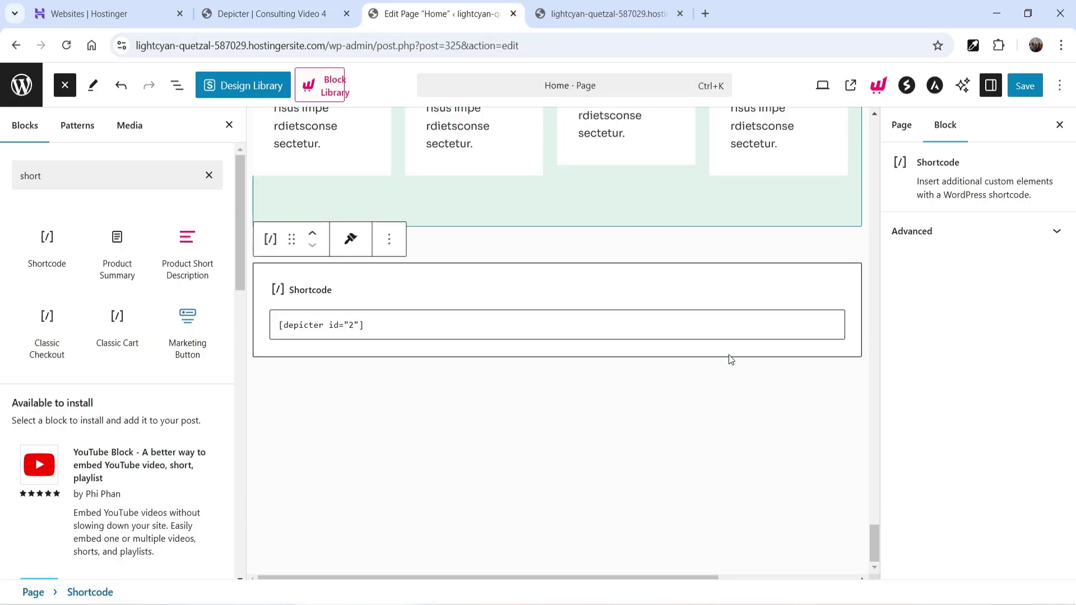
pyautogui.moveTo(47, 241); pyautogui.dragTo(375, 397)
pyautogui.hotkey('ctrl', 'v')
pyautogui.hotkey('ctrl', 's')
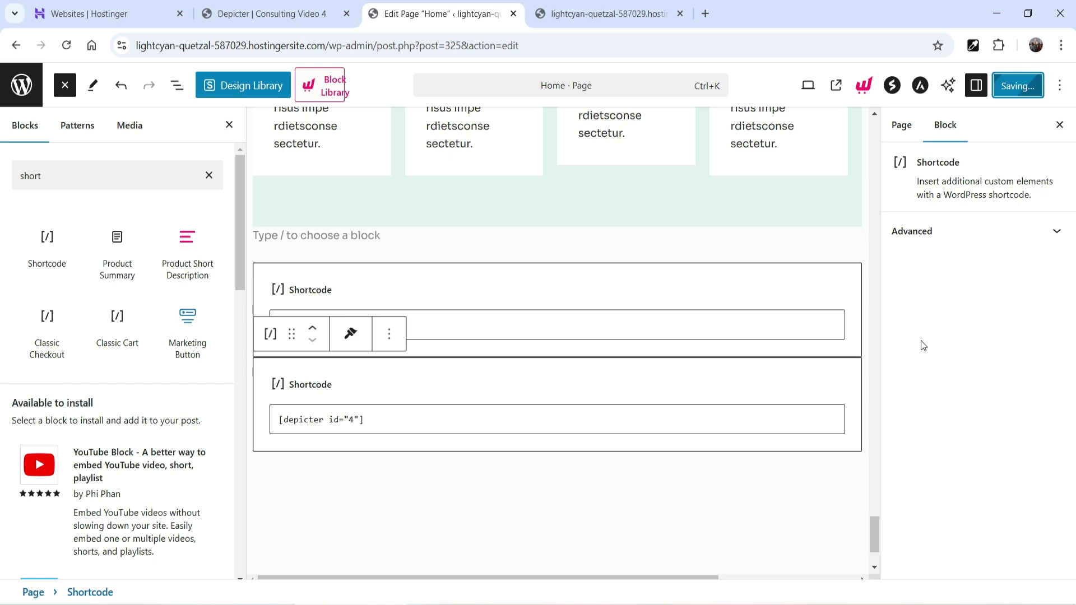
# Step: Reload the live Home page and examine the embedded Consulting Video section between the product slider and the footer
pyautogui.click(608, 13)
pyautogui.click(66, 46)
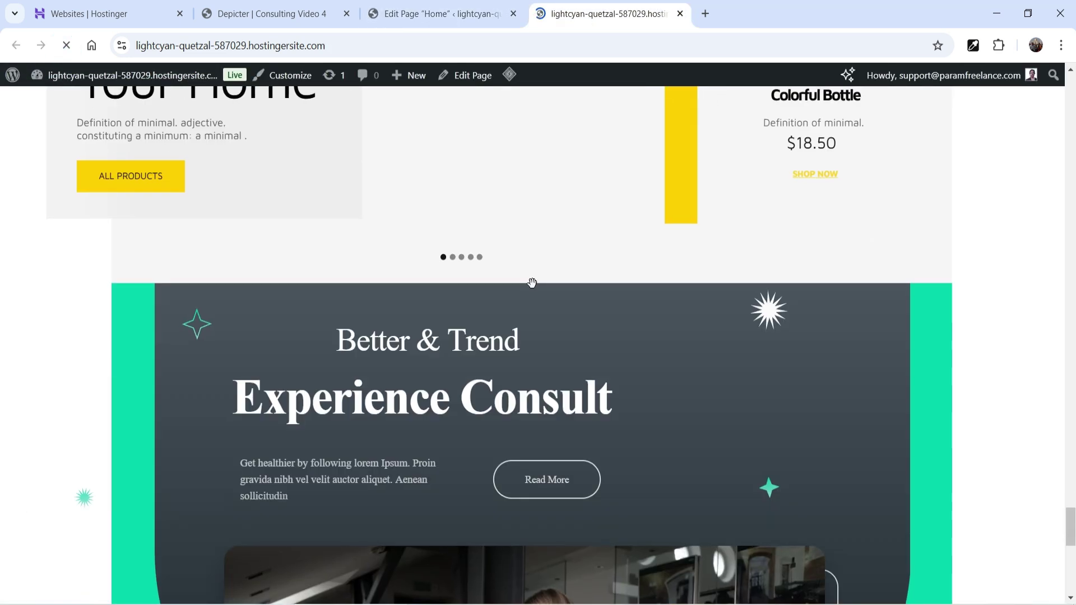
pyautogui.scroll(-3, 531, 282)
pyautogui.scroll(-4, 737, 272)
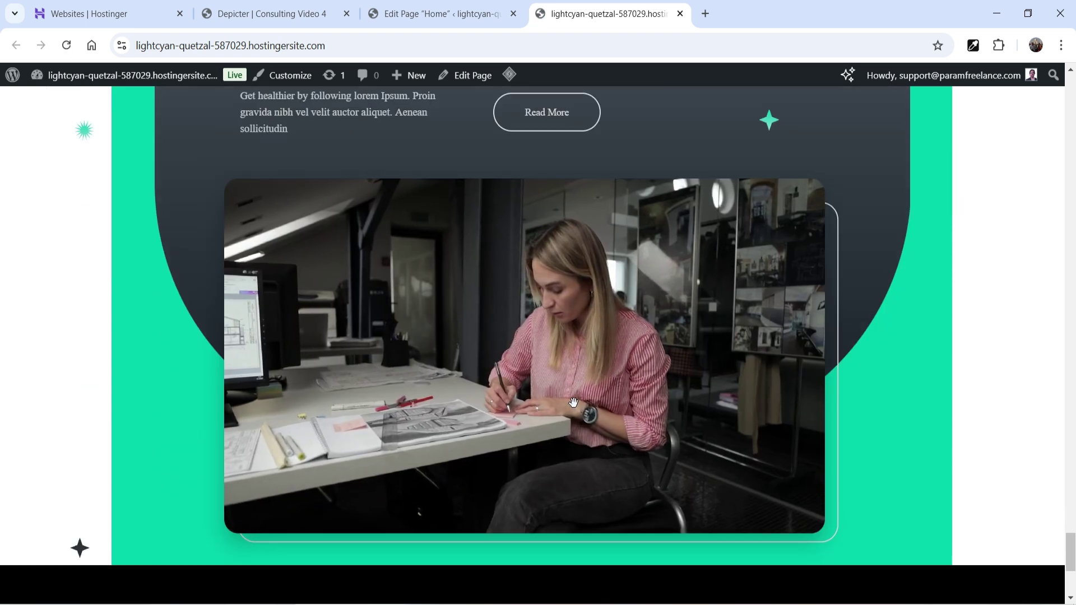
pyautogui.scroll(1, 931, 353)
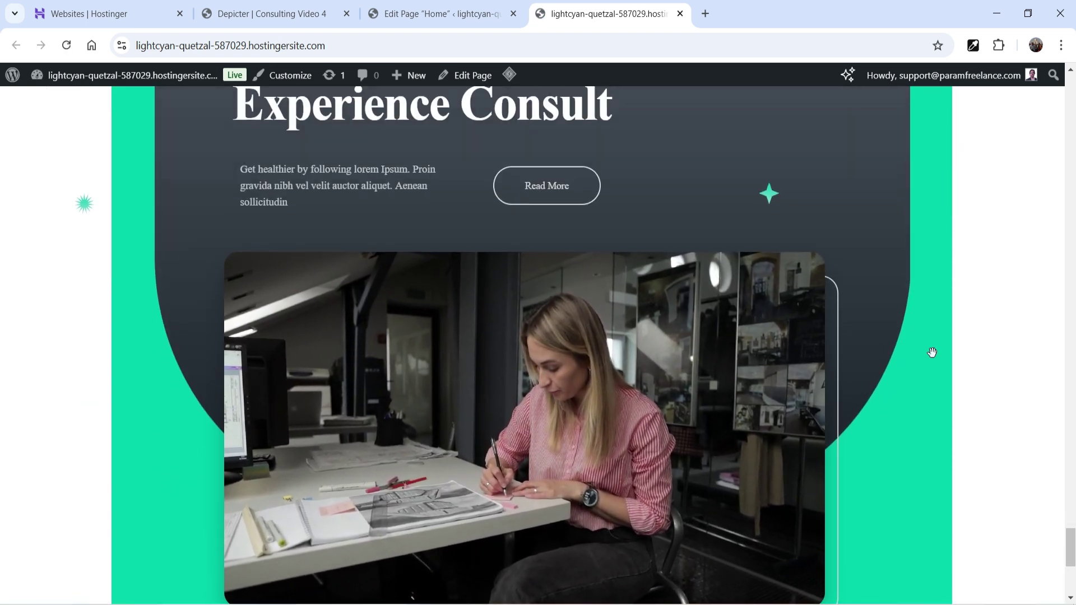
pyautogui.scroll(-2, 928, 349)
pyautogui.scroll(1, 926, 348)
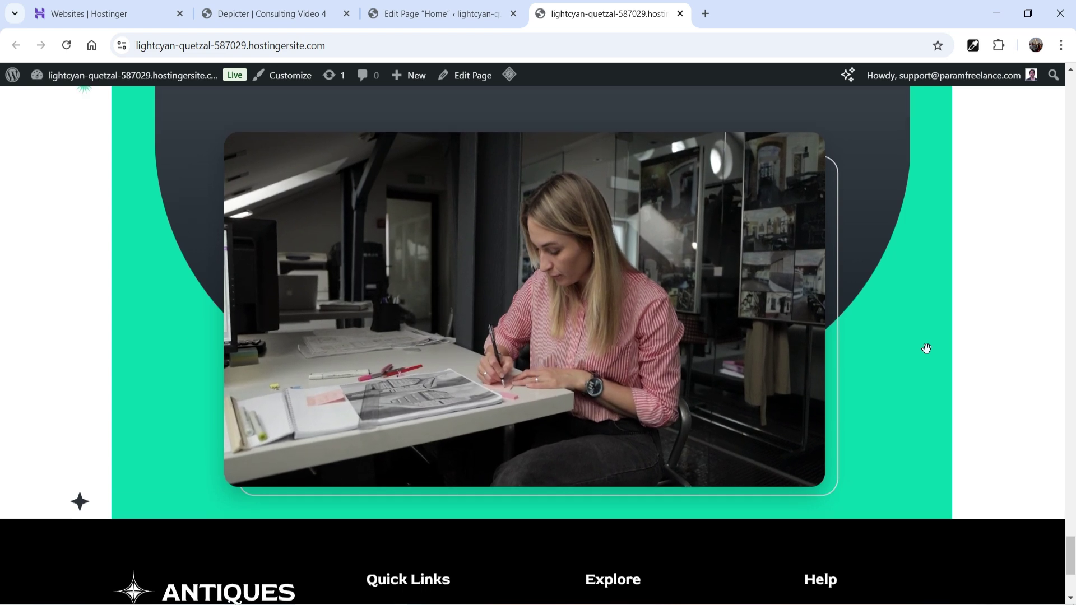
pyautogui.scroll(4, 924, 349)
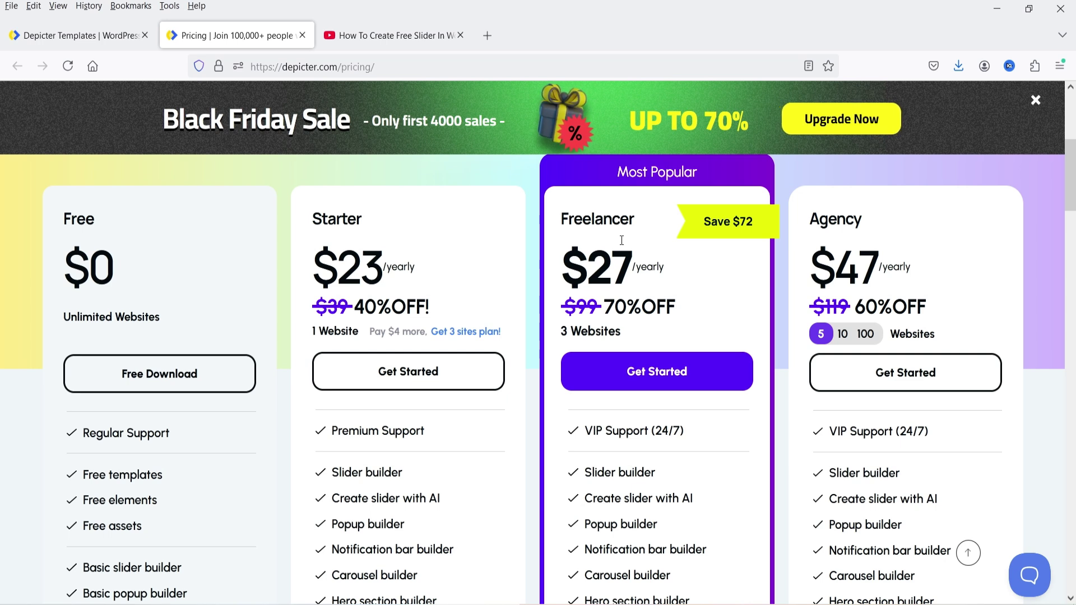
# Step: Switch from the Depicter pricing page to the website's templates page and view the content types offered under Create
pyautogui.hotkey('ctrl', 'shift', 'Tab')
pyautogui.moveTo(300, 188)
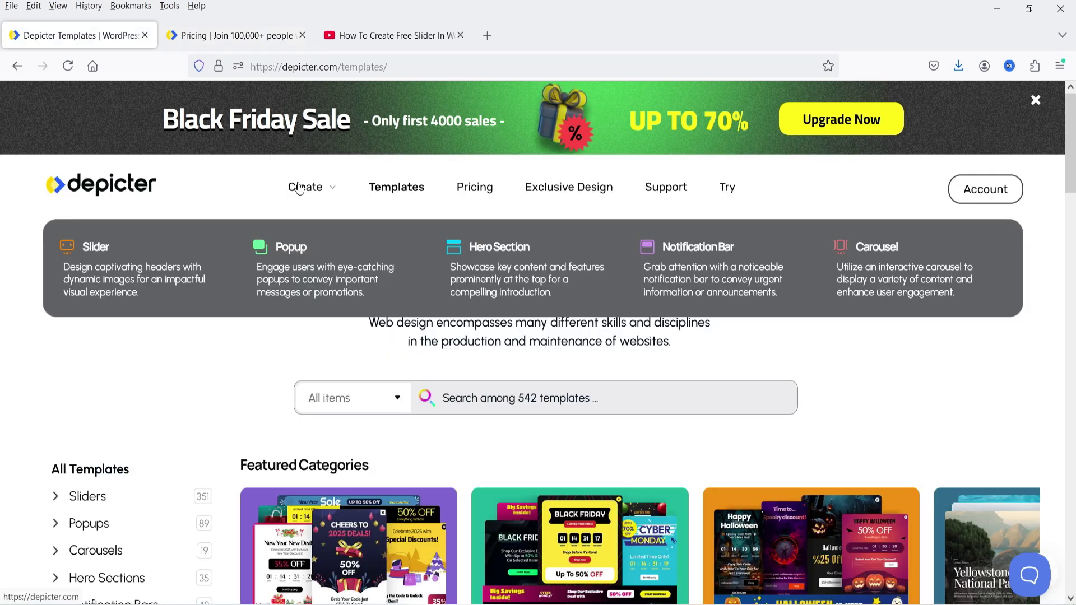